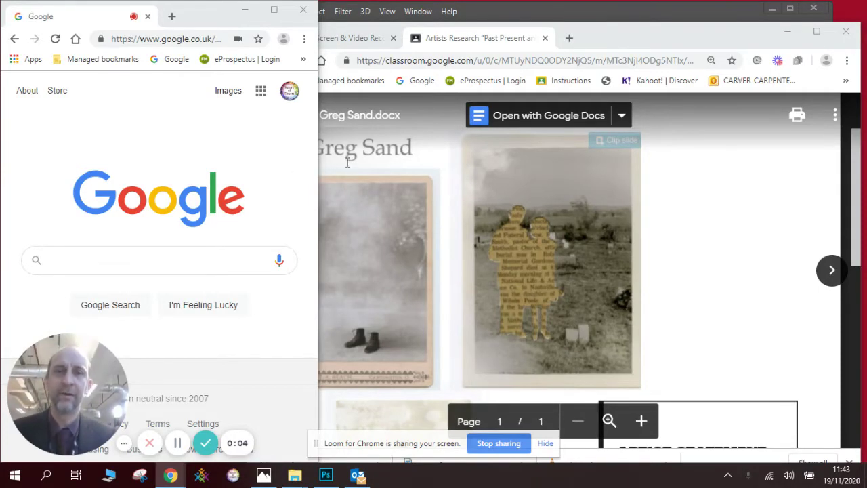
Scroll through the Greg Sand artist research document, then minimize Classroom to reveal Photoshop
click(678, 212)
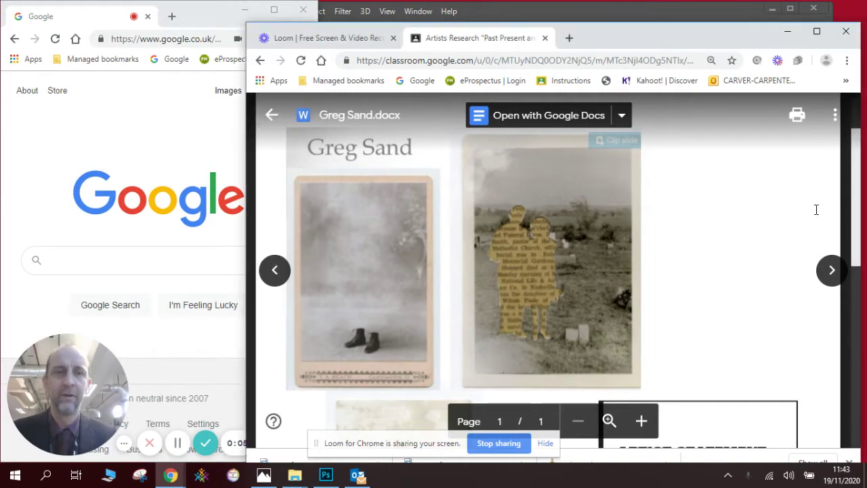
drag(858, 208, 857, 285)
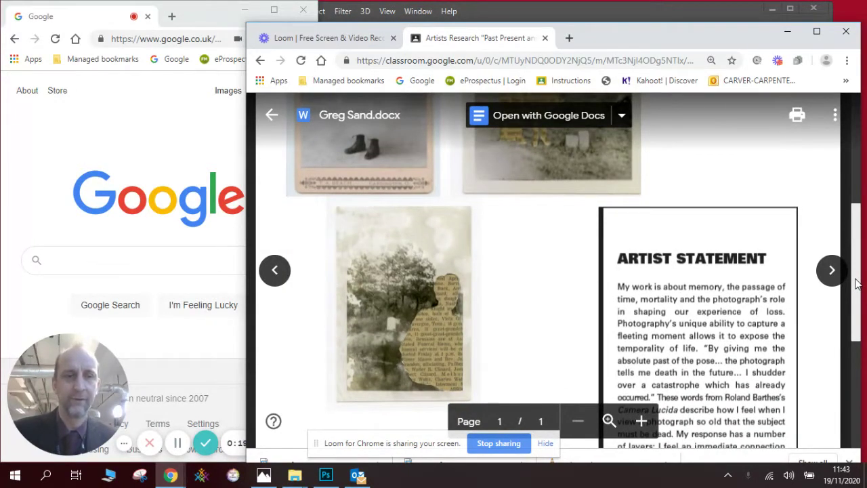
drag(858, 285, 858, 246)
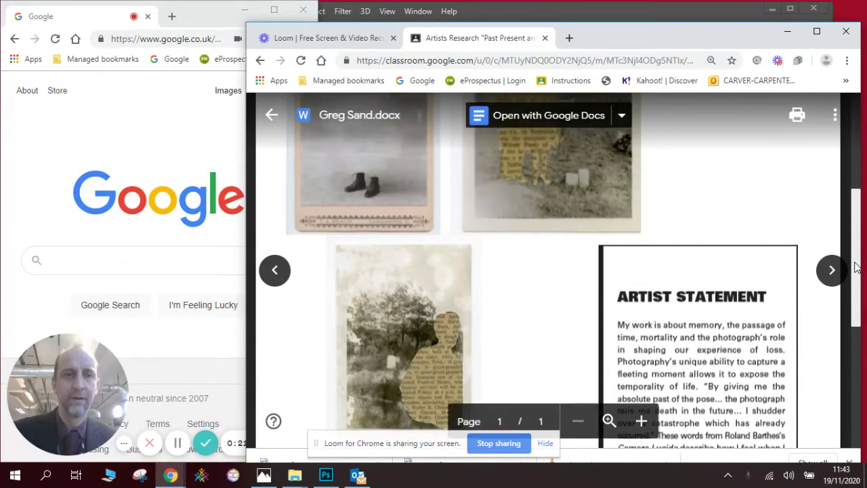
scroll(607, 211, up, 2)
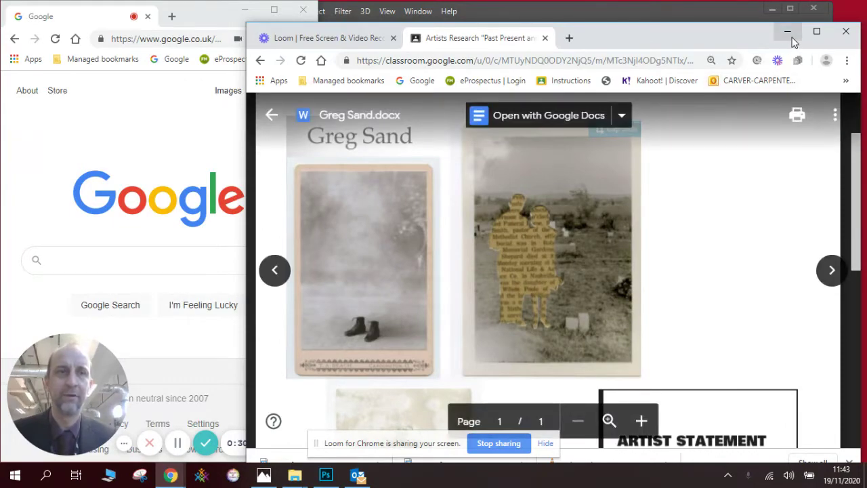
click(789, 34)
click(562, 152)
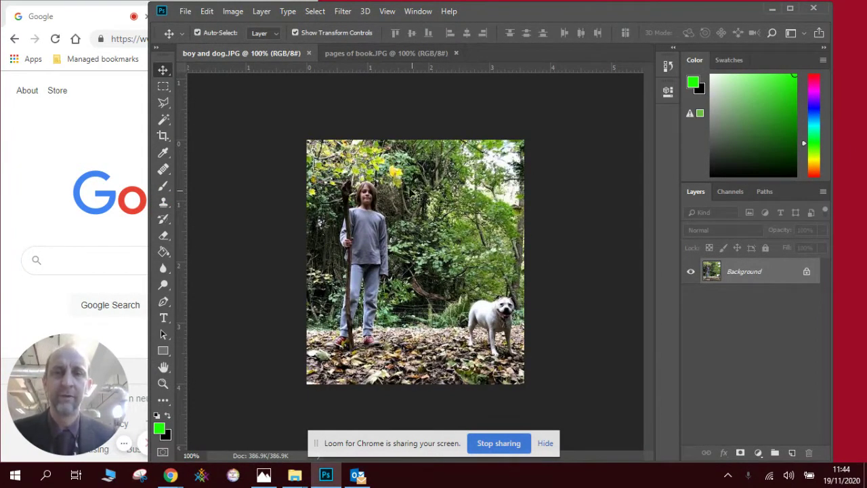
click(353, 53)
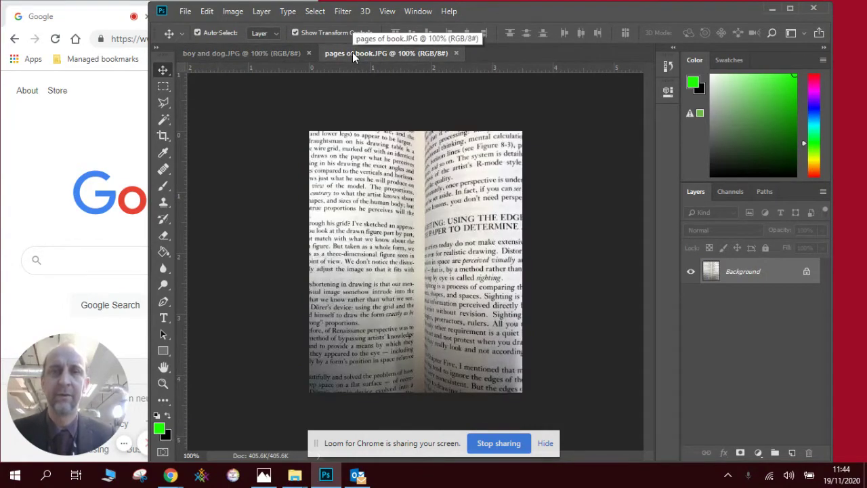
click(283, 54)
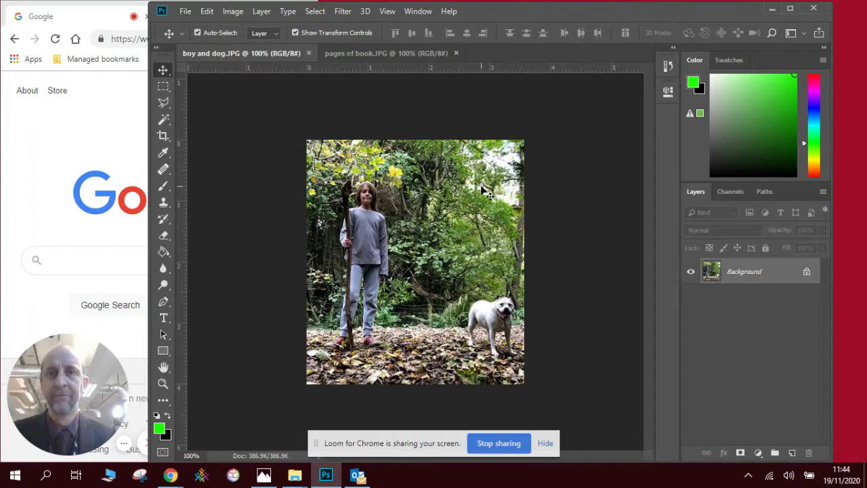
Apply a Black & White adjustment with Yellows at 34 and Magentas at 80
click(237, 15)
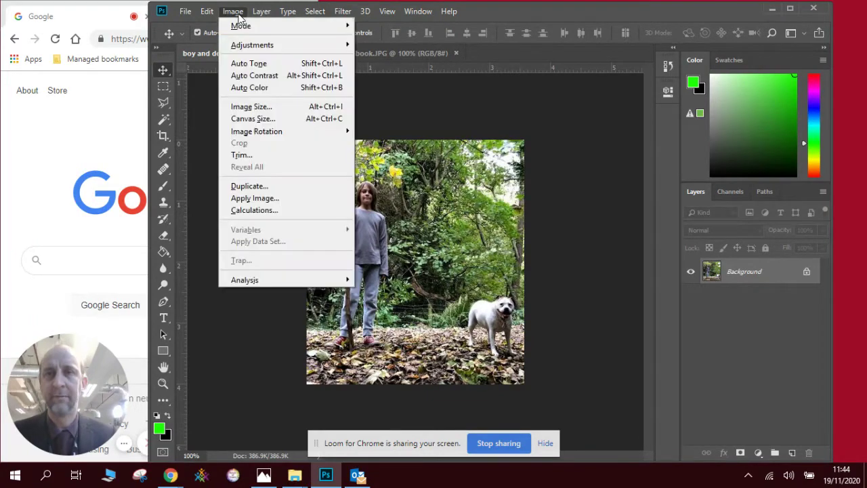
mouse_move(260, 50)
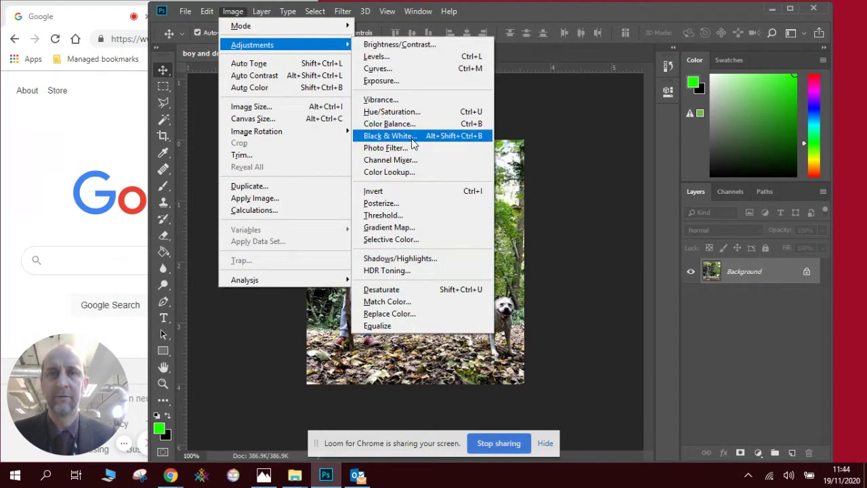
click(411, 138)
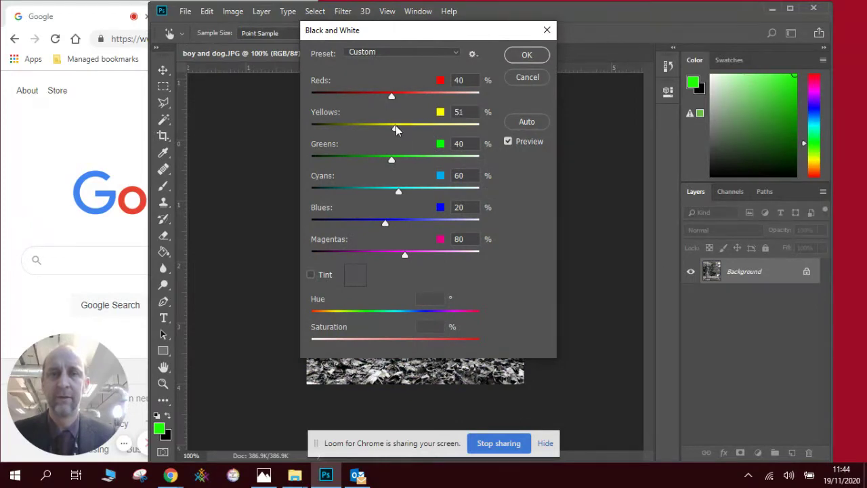
drag(369, 129, 367, 129)
drag(355, 30, 520, 45)
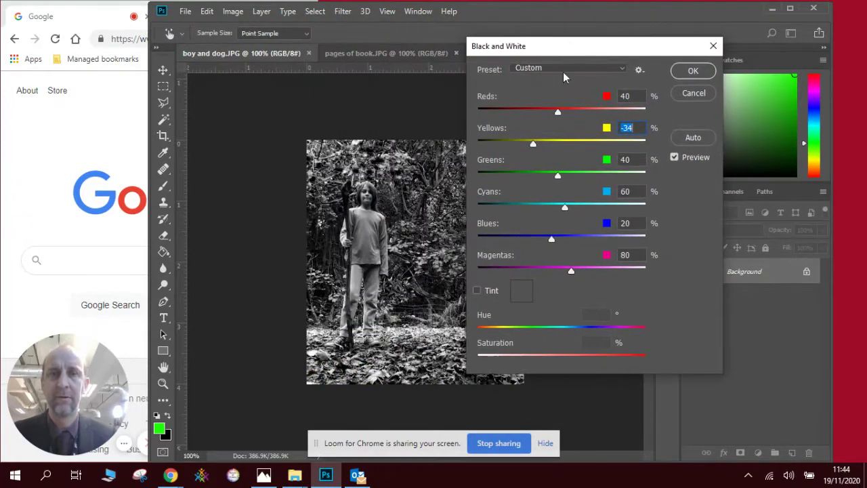
drag(537, 140, 557, 150)
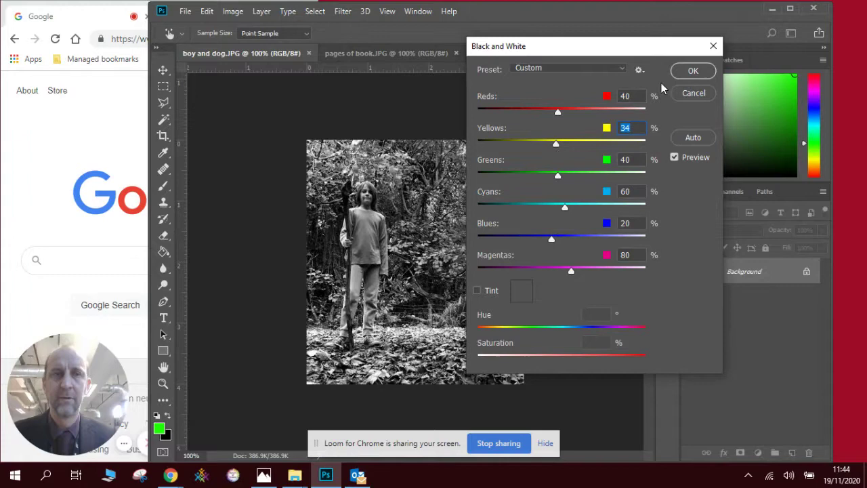
click(690, 73)
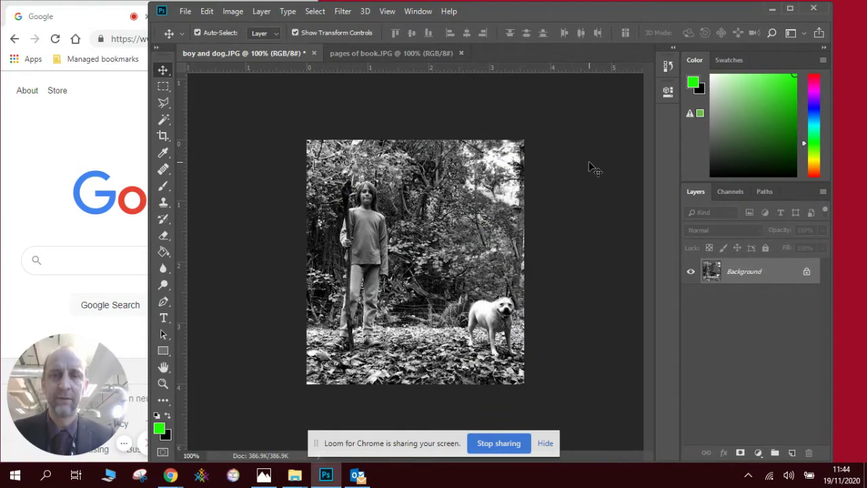
Zoom in to 200% to inspect the conversion, then return to 100%
key(ctrl+plus)
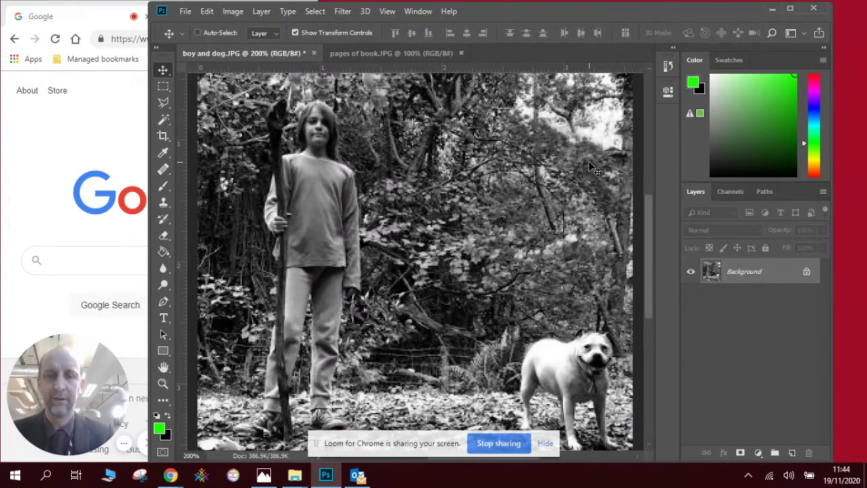
key(ctrl+minus)
key(ctrl+plus)
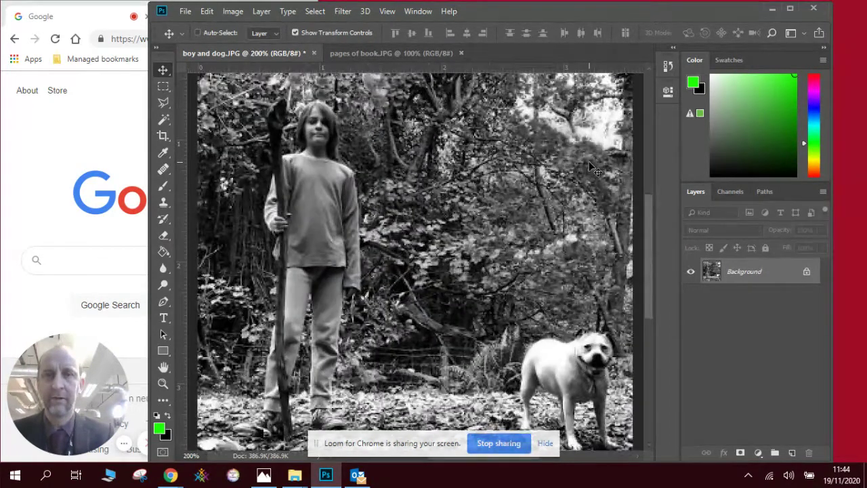
key(ctrl+minus)
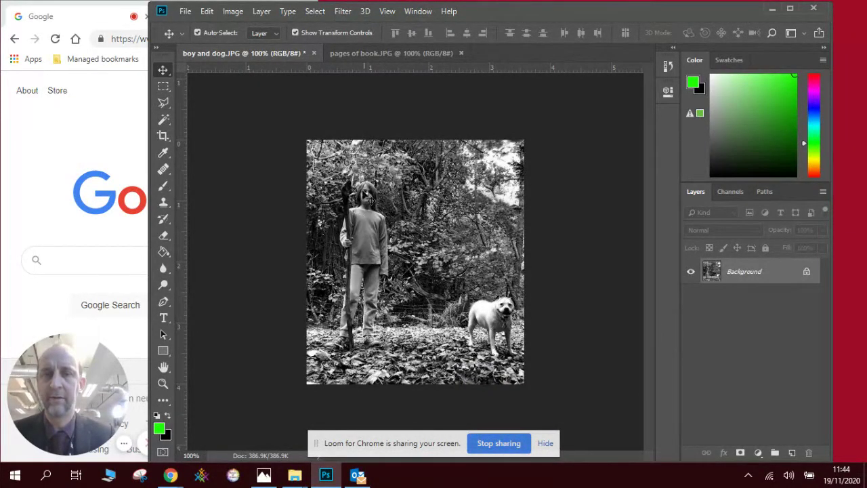
Copy a large rectangle of text from the pages of book image
click(407, 56)
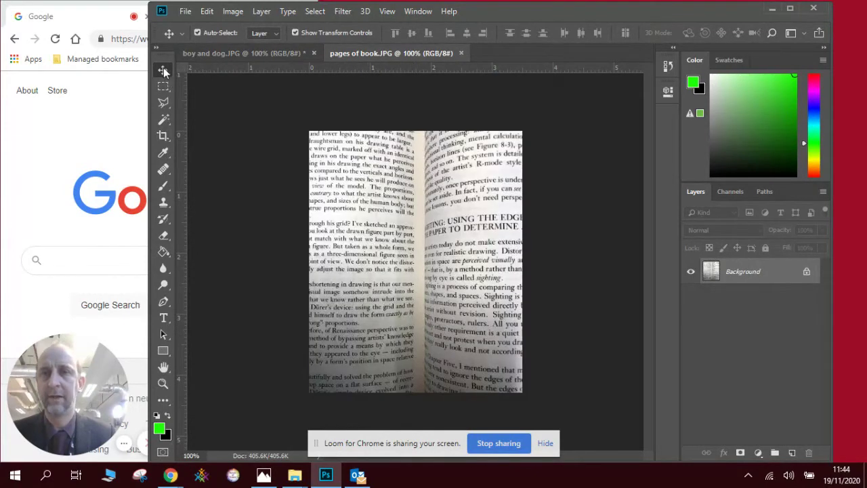
click(162, 89)
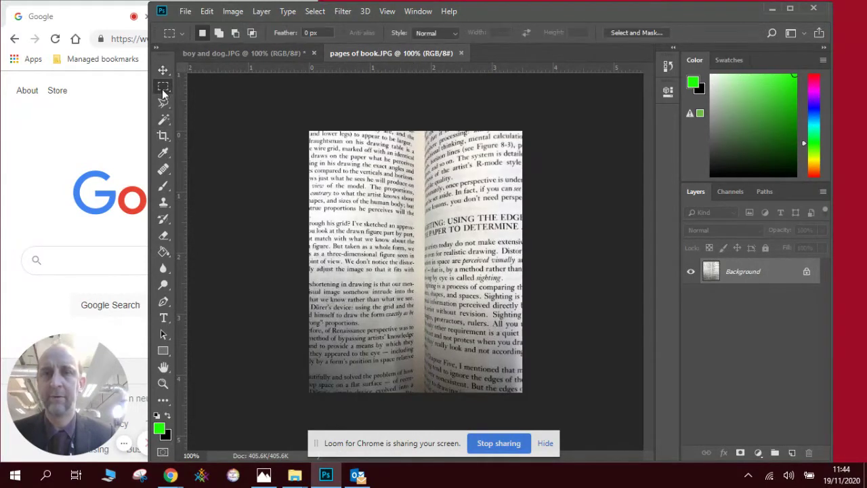
drag(316, 143, 494, 382)
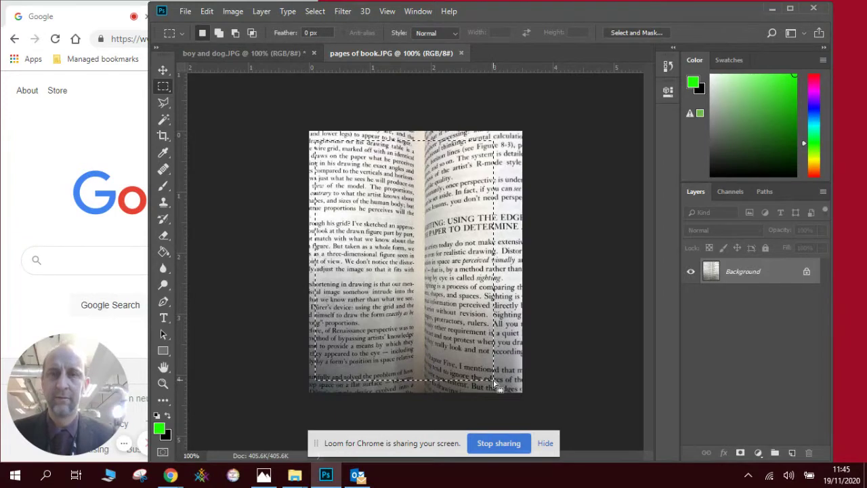
click(206, 11)
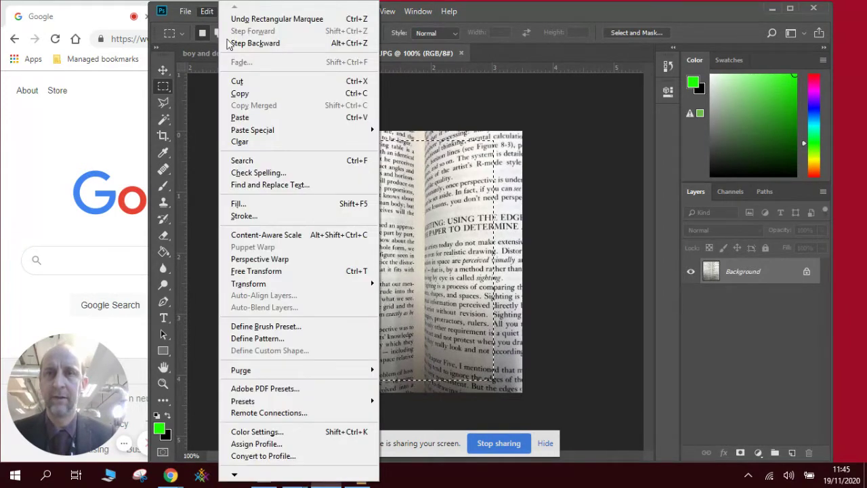
click(254, 95)
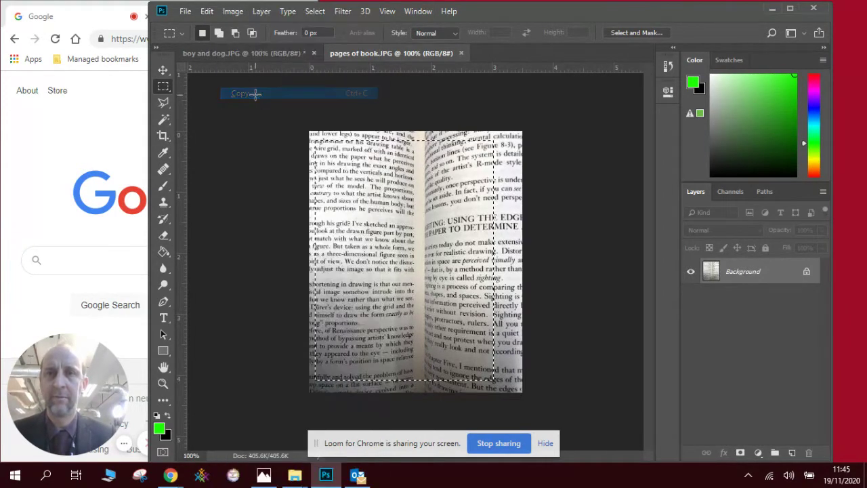
Paste the book pages into the boy and dog photo and reposition and resize them over the boy
click(269, 53)
key(ctrl+v)
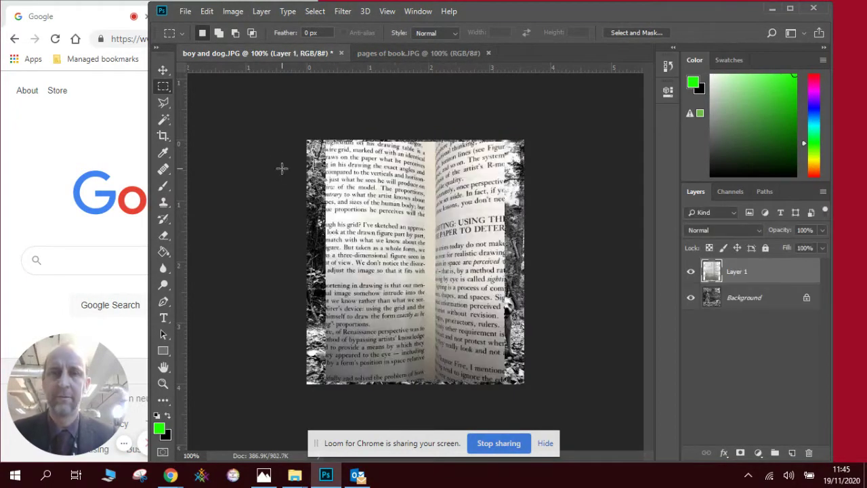
click(163, 70)
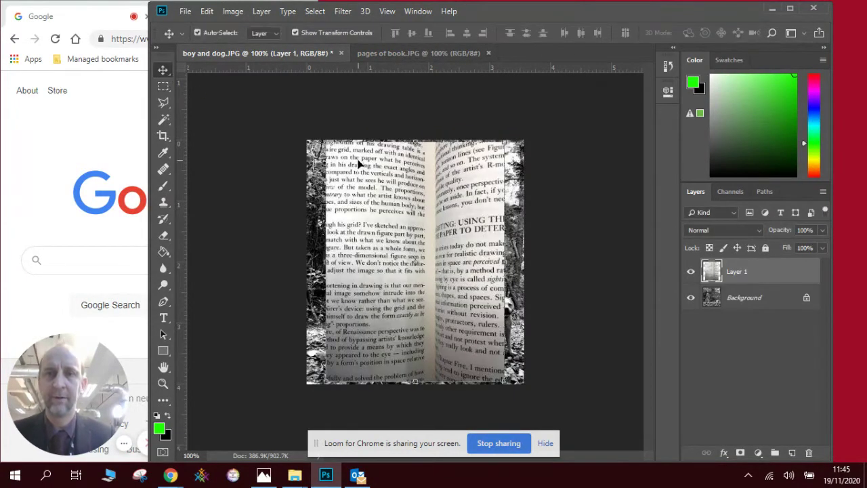
drag(357, 154, 335, 196)
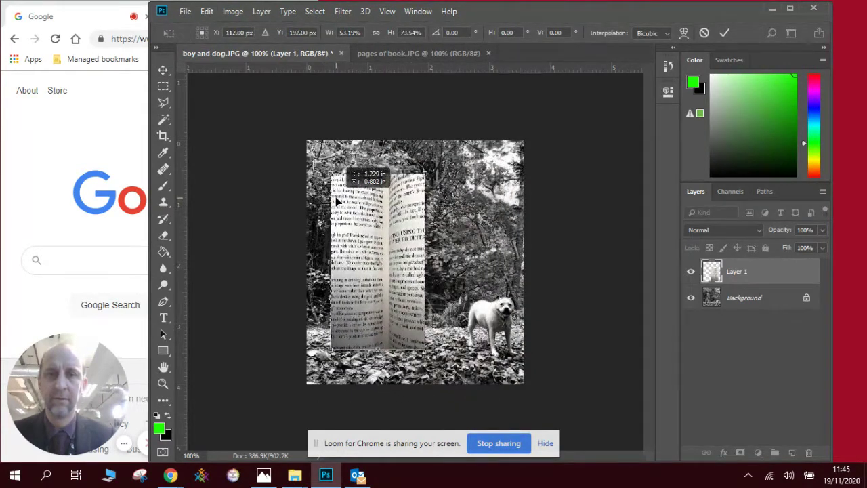
drag(425, 174, 433, 168)
key(Return)
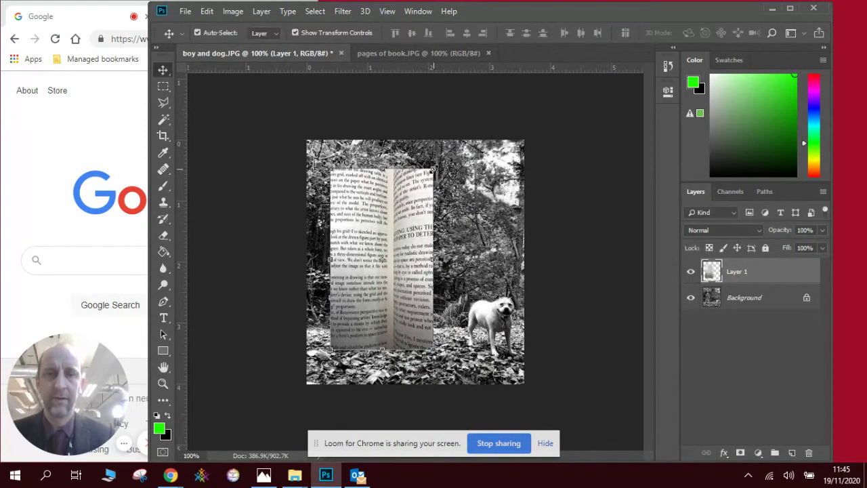
Unlock the Background as Layer 0, stack it above Layer 1, and deselect it
click(744, 298)
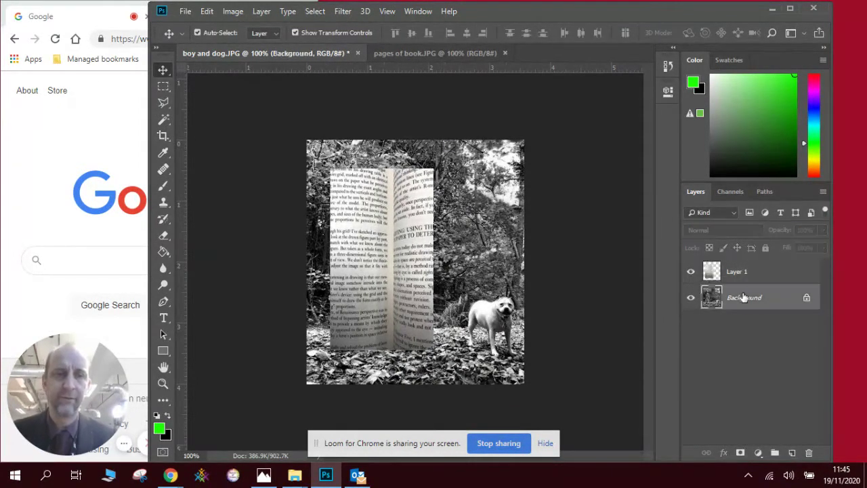
click(806, 300)
drag(777, 295, 760, 268)
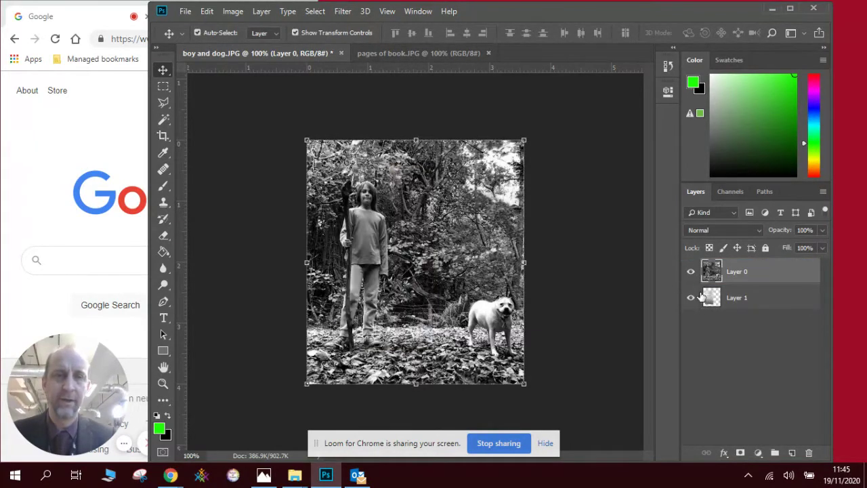
click(605, 301)
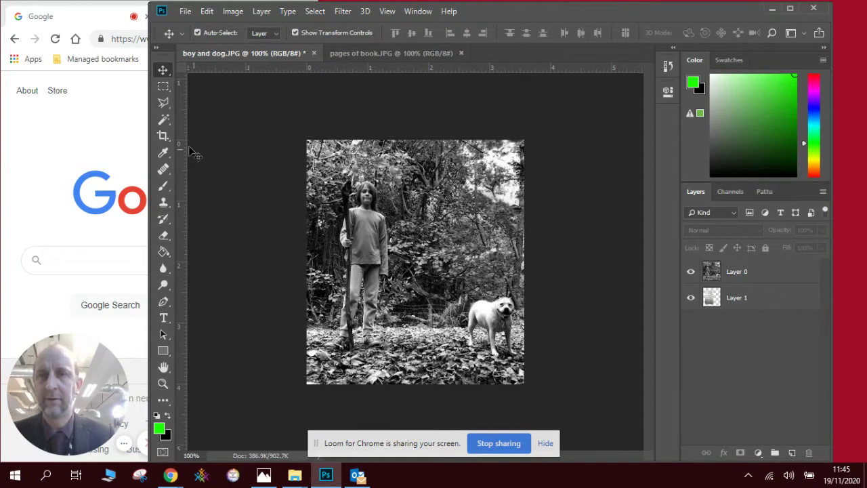
drag(165, 121, 222, 123)
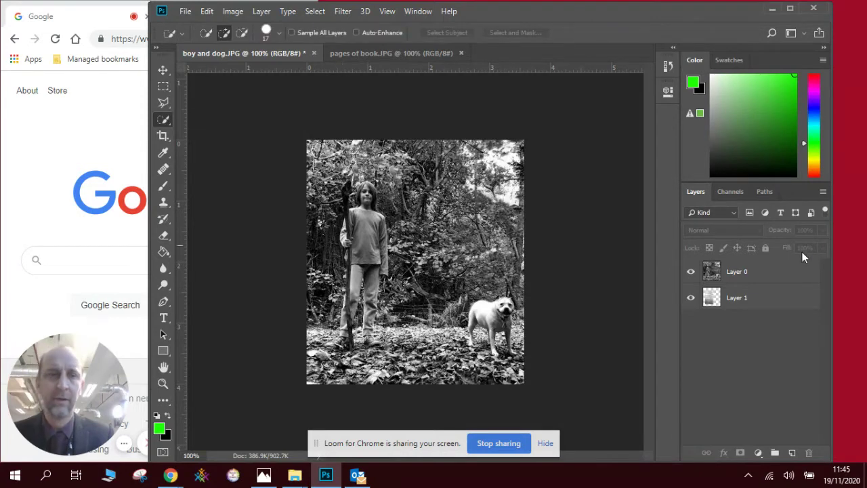
Make Layer 0 active and set the Quick Selection brush to 21 px, 45% hardness
click(756, 271)
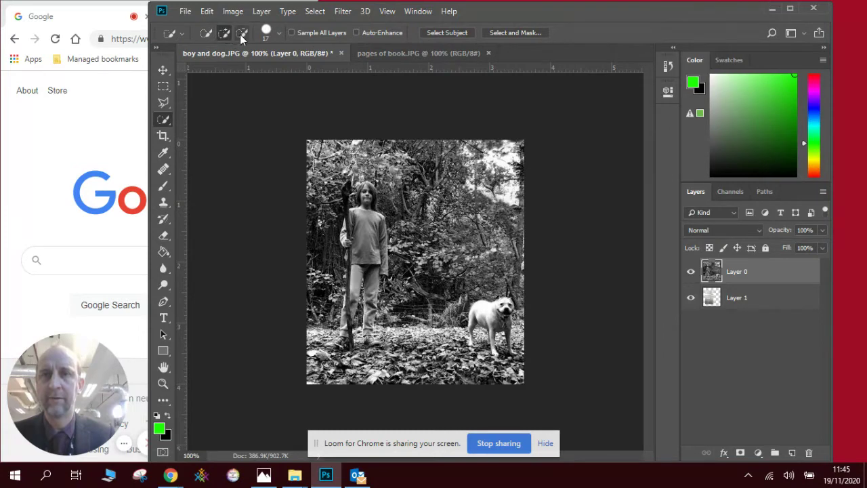
click(278, 34)
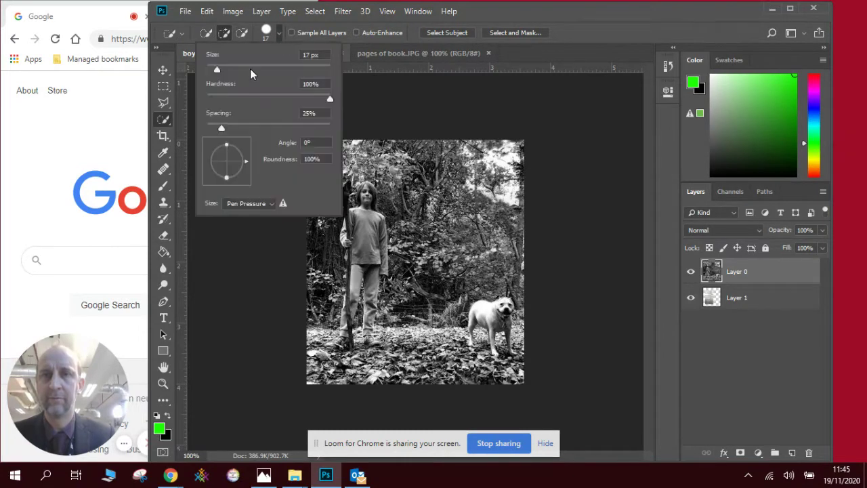
drag(249, 94, 224, 97)
drag(224, 95, 262, 98)
drag(216, 70, 216, 72)
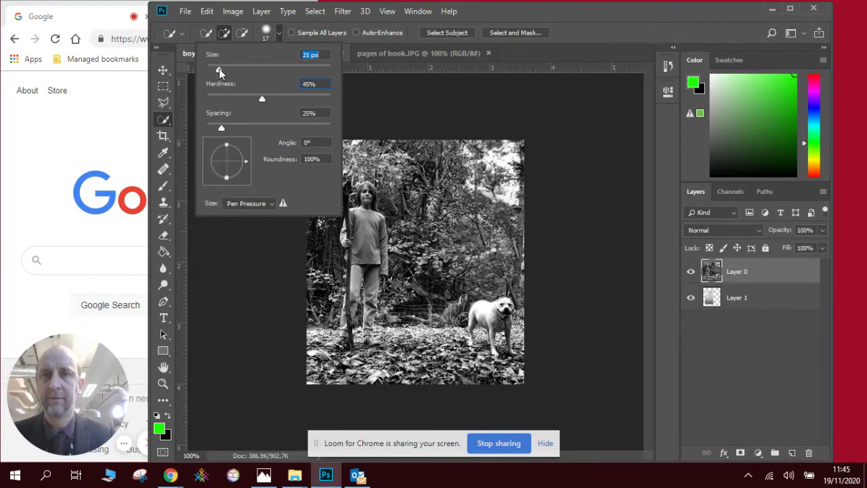
click(545, 207)
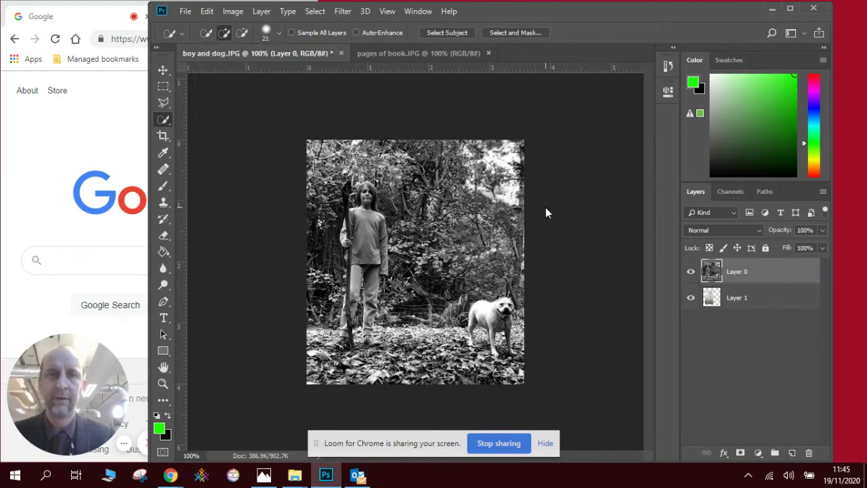
At 300% zoom, paint a quick selection over the boy's head, torso, legs and stick
key(ctrl+plus)
key(ctrl+plus)
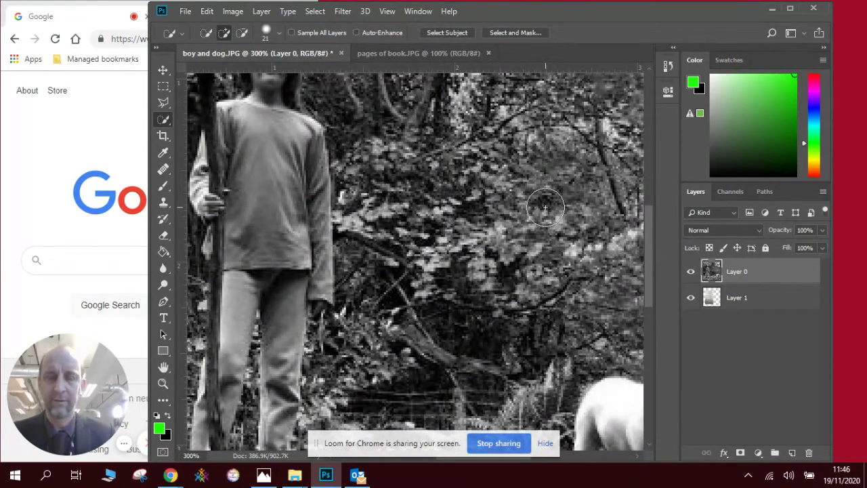
mouse_move(394, 142)
mouse_down()
mouse_move(516, 230)
mouse_move(519, 257)
mouse_move(522, 237)
mouse_move(482, 194)
mouse_up()
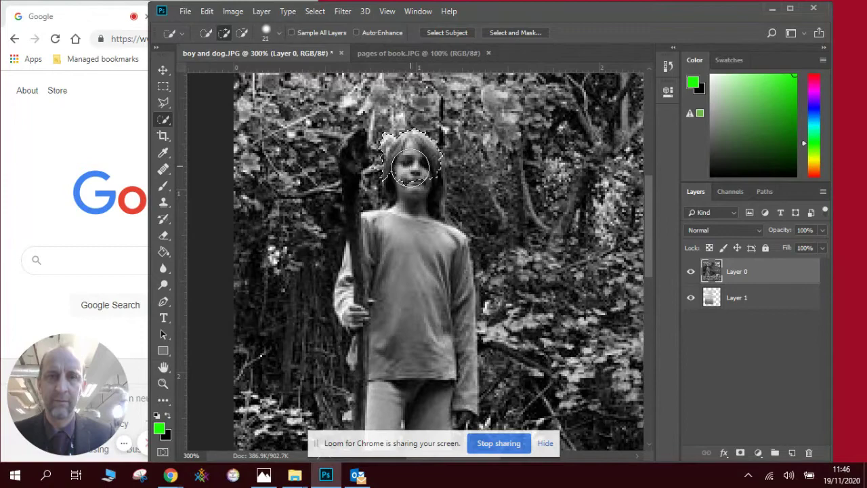
mouse_move(412, 192)
mouse_down()
mouse_move(406, 237)
mouse_move(363, 232)
mouse_move(349, 300)
mouse_move(416, 310)
mouse_move(445, 271)
mouse_move(440, 330)
mouse_up()
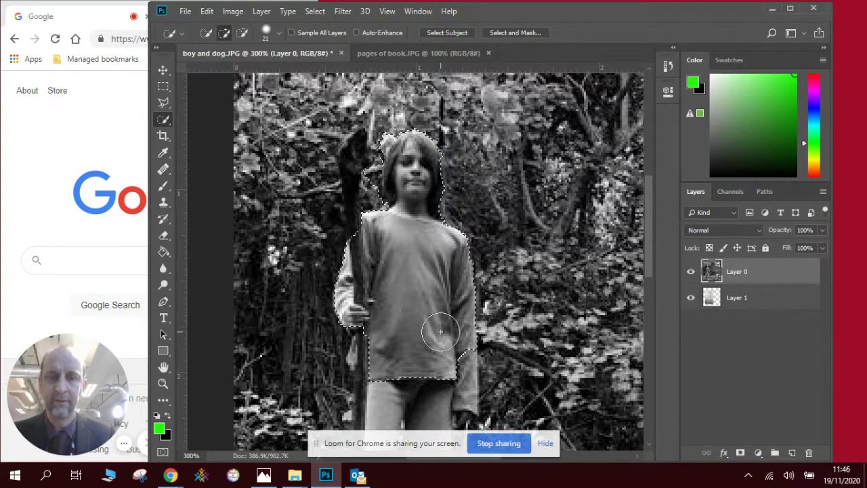
key(space)
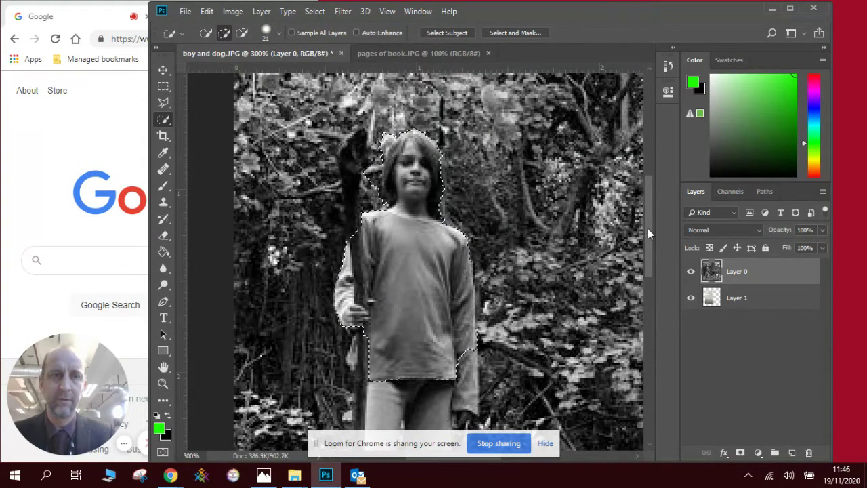
drag(648, 228, 650, 280)
mouse_move(428, 203)
mouse_down()
mouse_move(430, 184)
mouse_move(423, 292)
mouse_up()
mouse_move(380, 179)
mouse_down()
mouse_move(353, 363)
mouse_move(415, 306)
mouse_move(424, 376)
mouse_up()
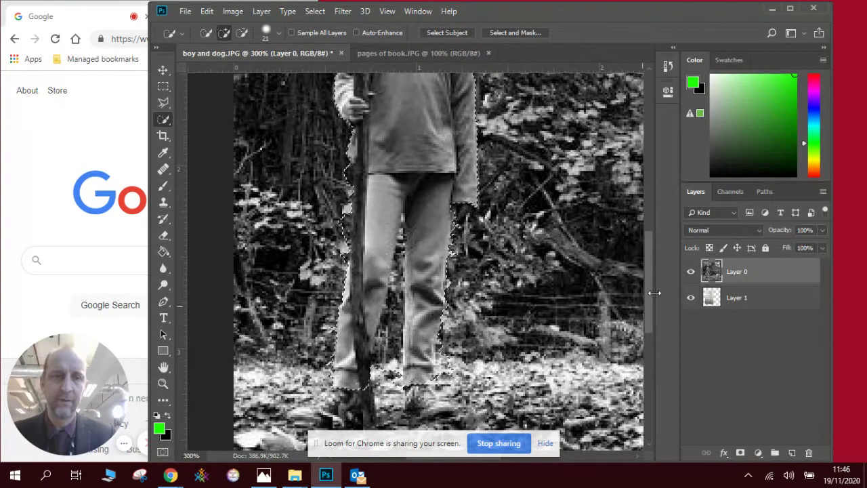
drag(648, 291, 649, 317)
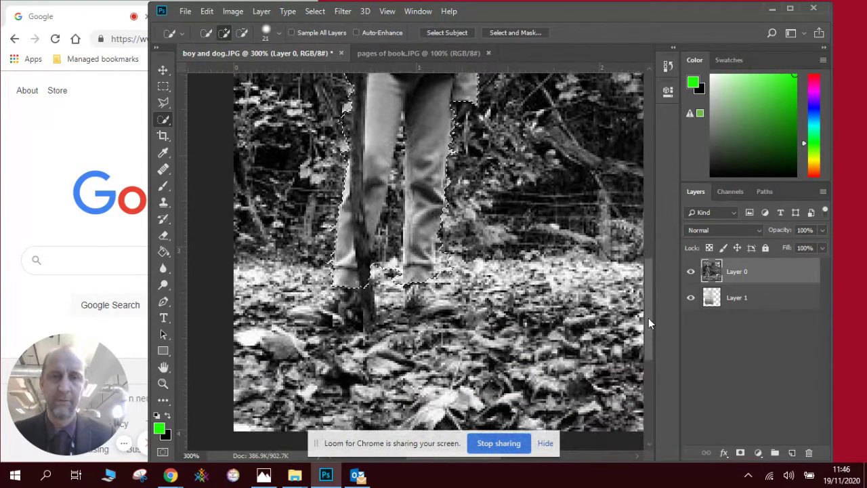
mouse_move(410, 302)
mouse_down()
mouse_move(426, 306)
mouse_move(326, 286)
mouse_move(323, 304)
mouse_up()
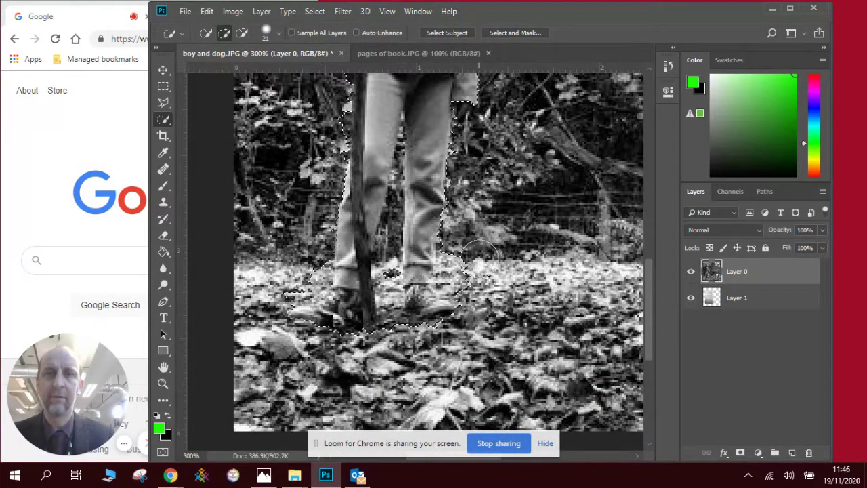
In Subtract mode, shrink the brush to 10, 8, then 2 px and remove the background between the legs
click(242, 33)
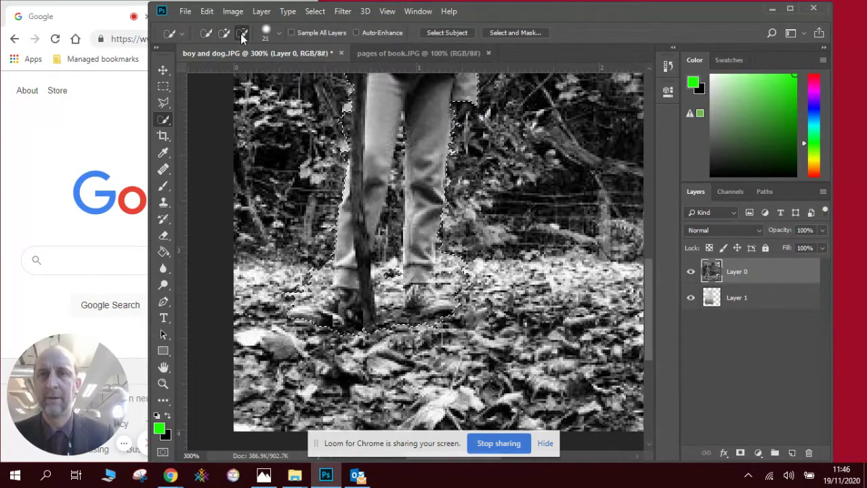
click(277, 33)
drag(221, 67, 213, 67)
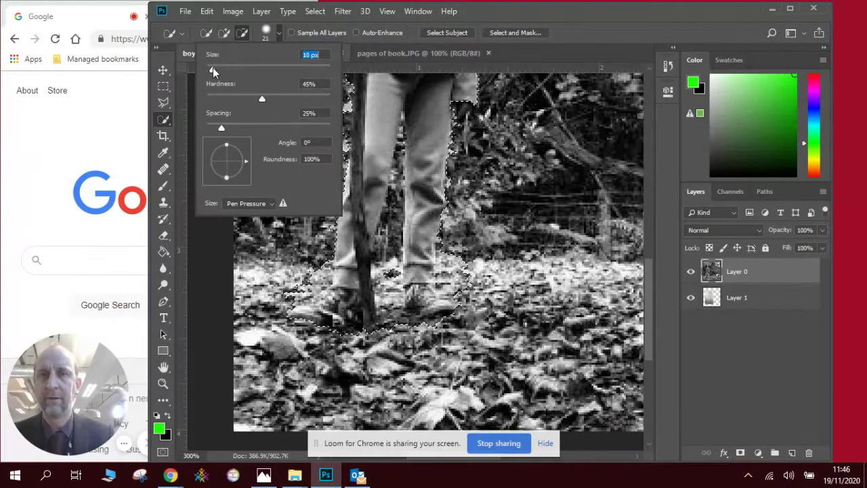
click(448, 284)
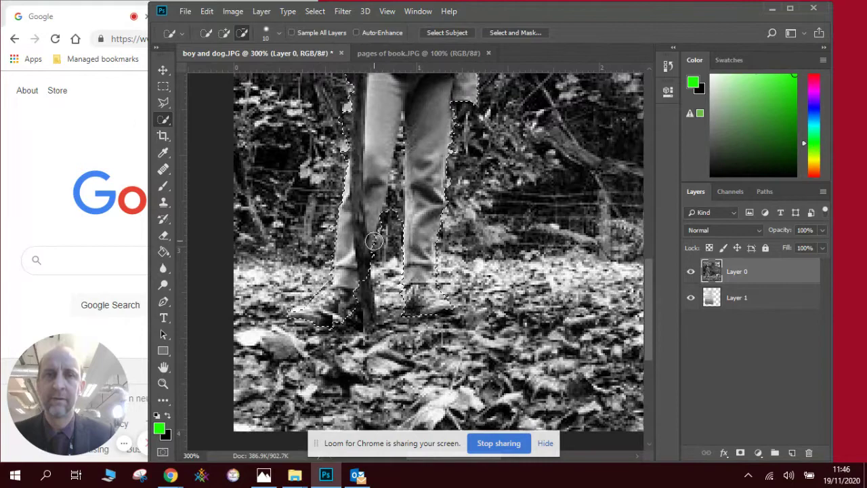
click(280, 34)
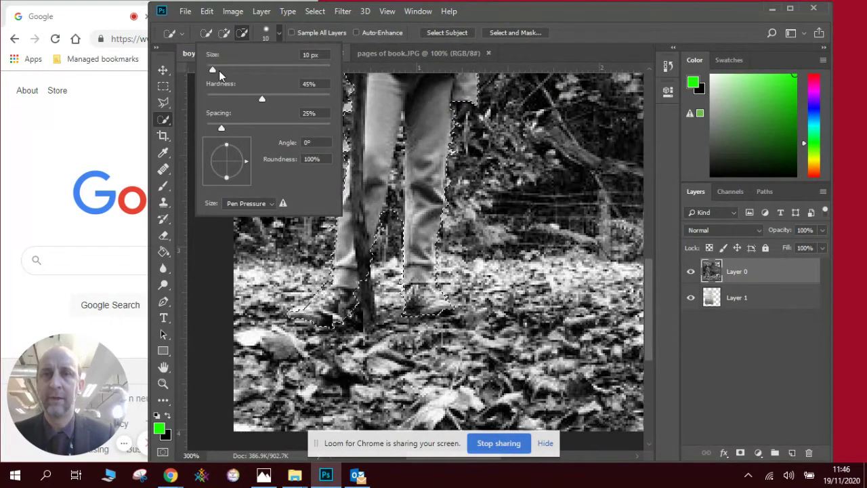
drag(223, 71, 212, 71)
click(399, 192)
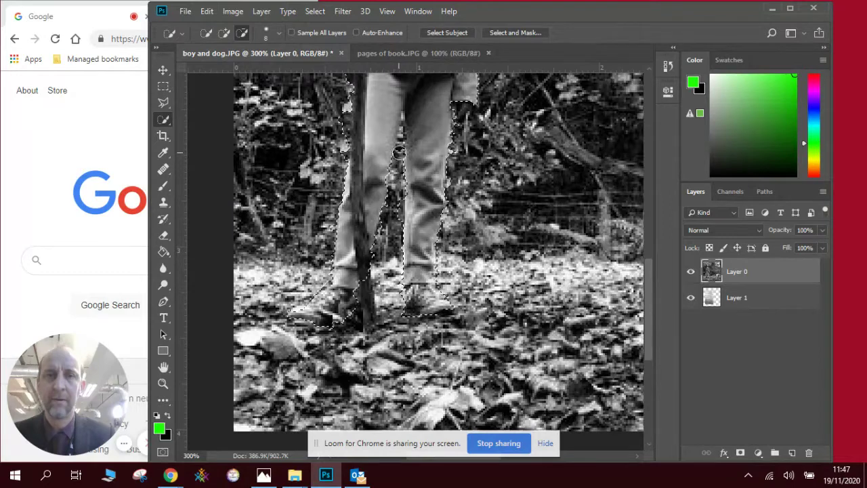
drag(400, 147, 405, 197)
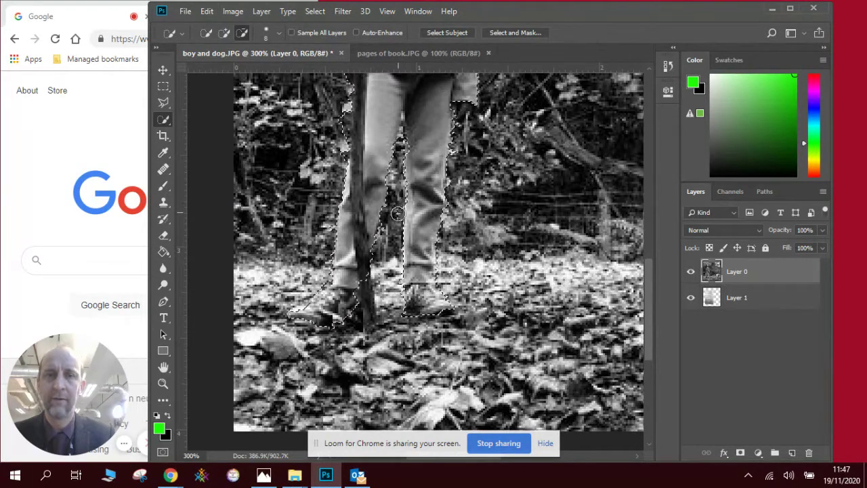
click(279, 32)
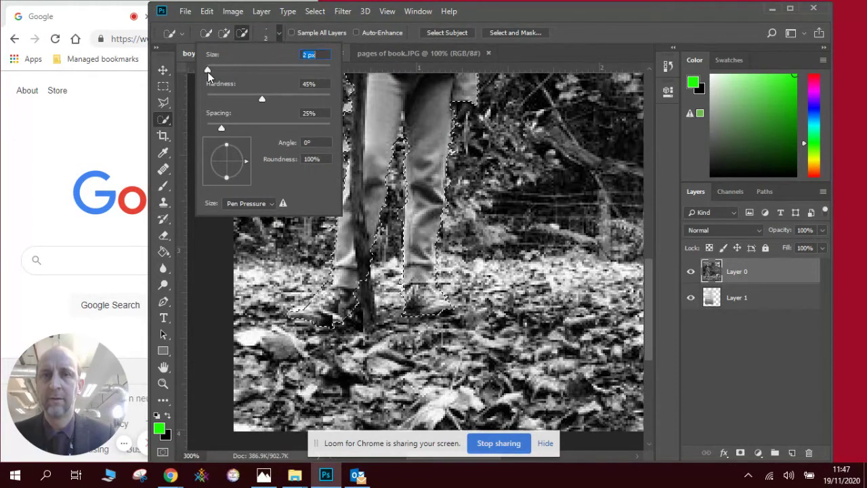
key(Return)
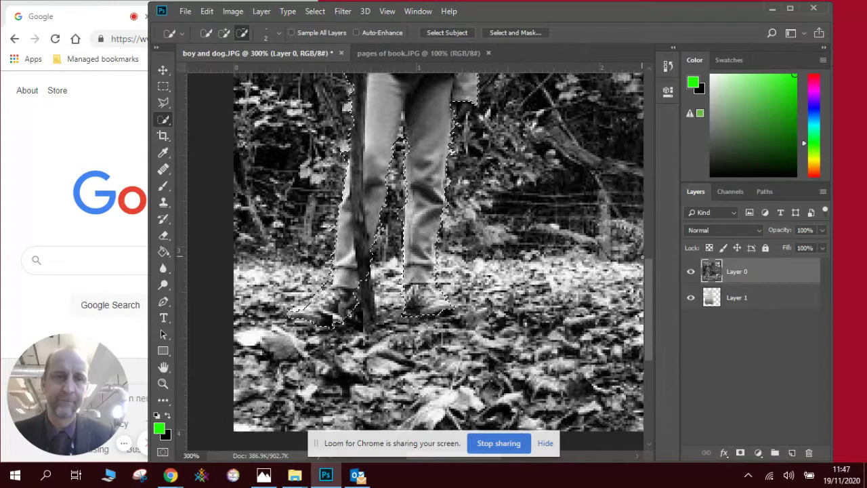
Add the boy's staff to the selection and subtract the bulge beside his arm
drag(648, 279, 649, 248)
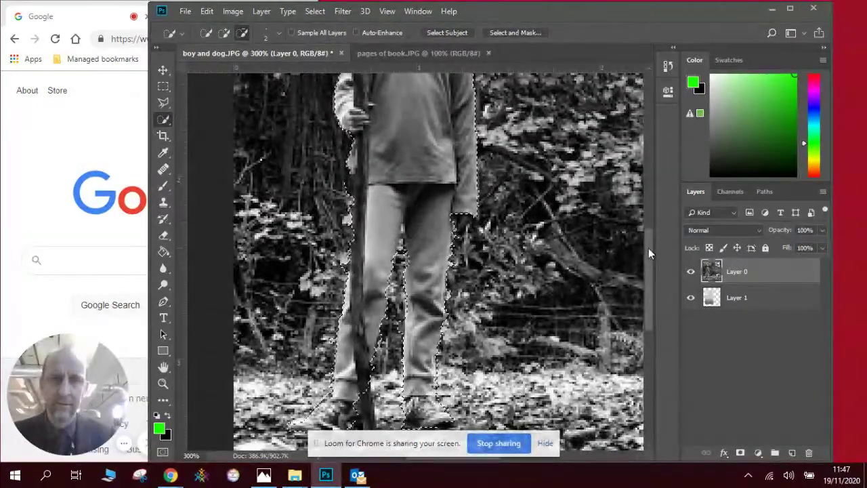
click(224, 33)
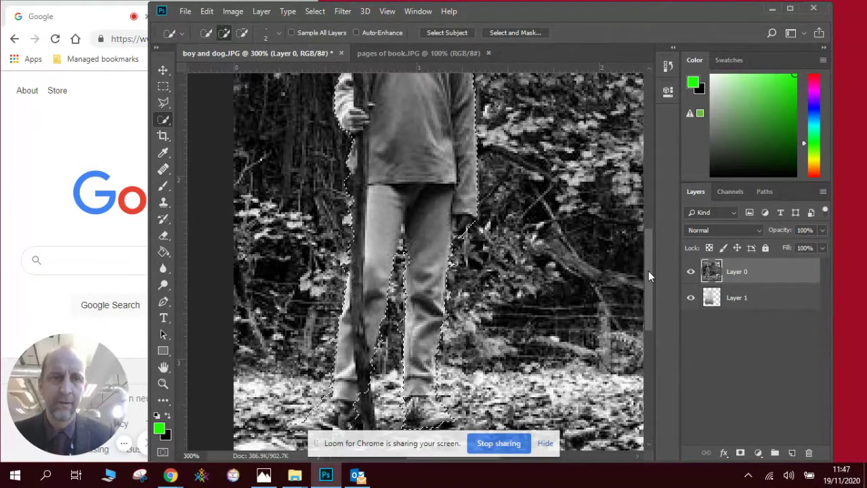
drag(648, 271, 647, 216)
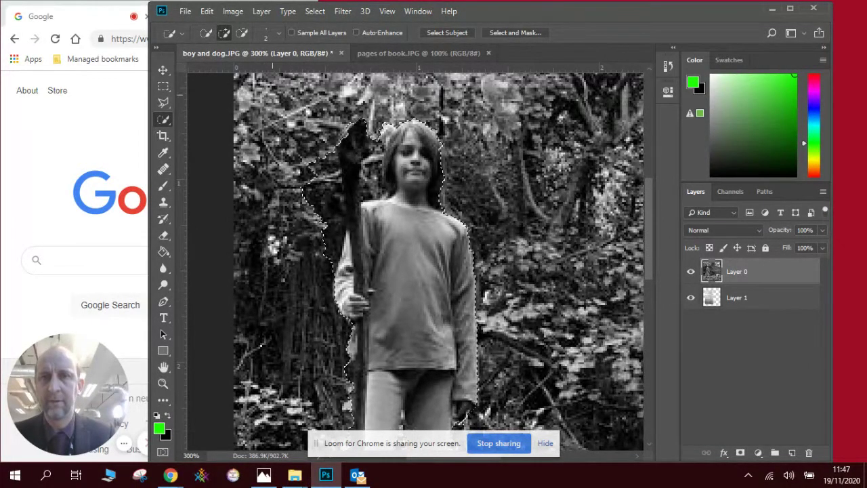
key(alt)
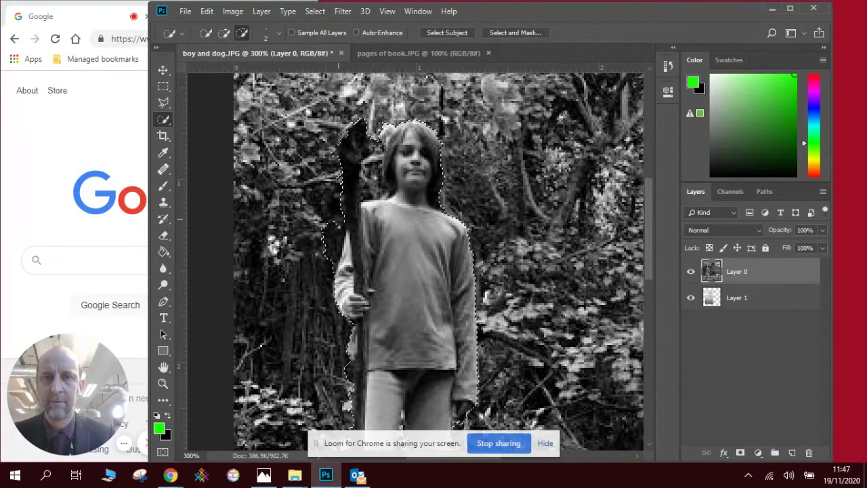
drag(339, 217, 329, 256)
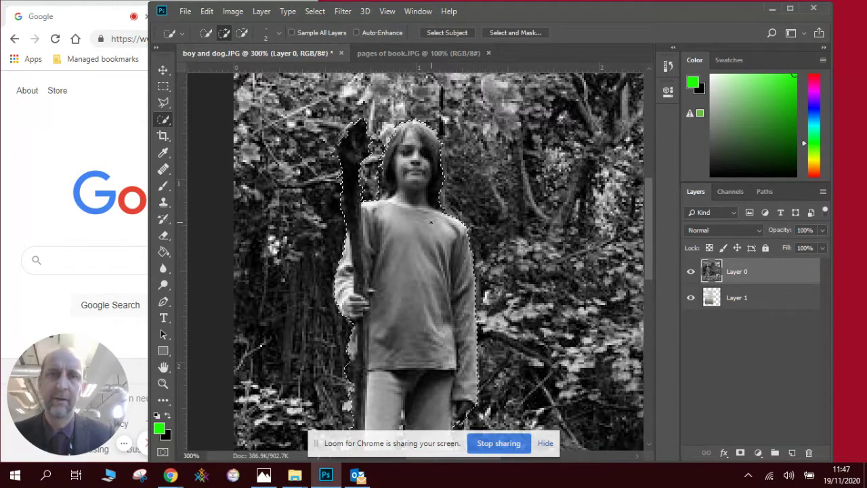
drag(650, 251, 647, 316)
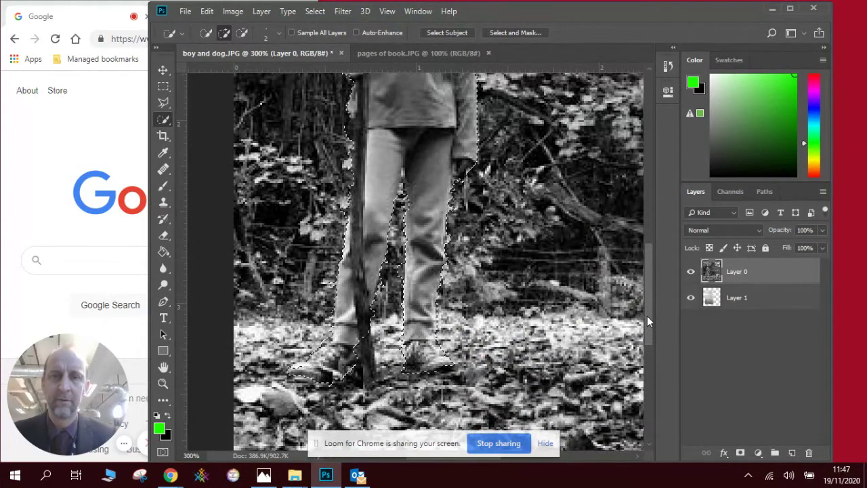
drag(647, 316, 643, 255)
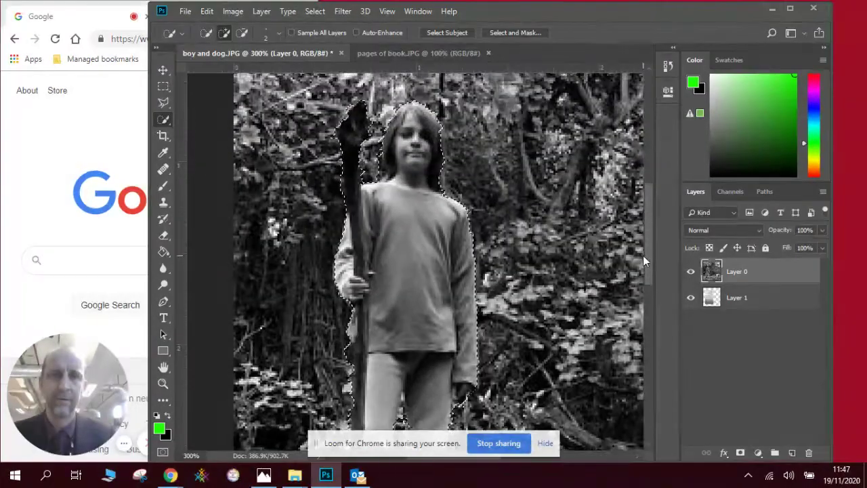
Zoom back to 100%, delete the selected boy from Layer 0, and deselect
double_click(753, 272)
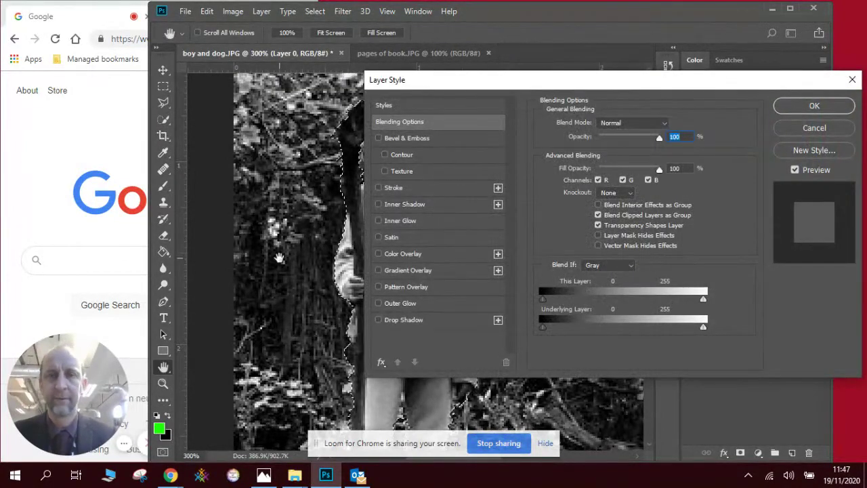
click(813, 106)
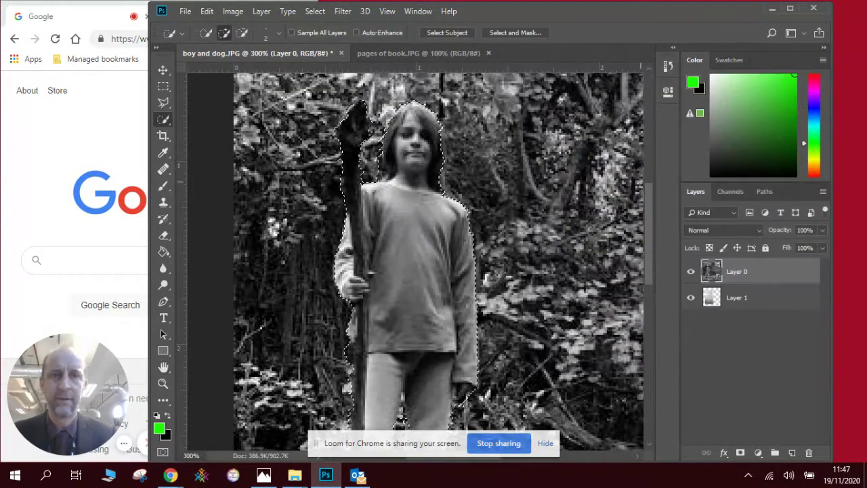
key(ctrl+minus)
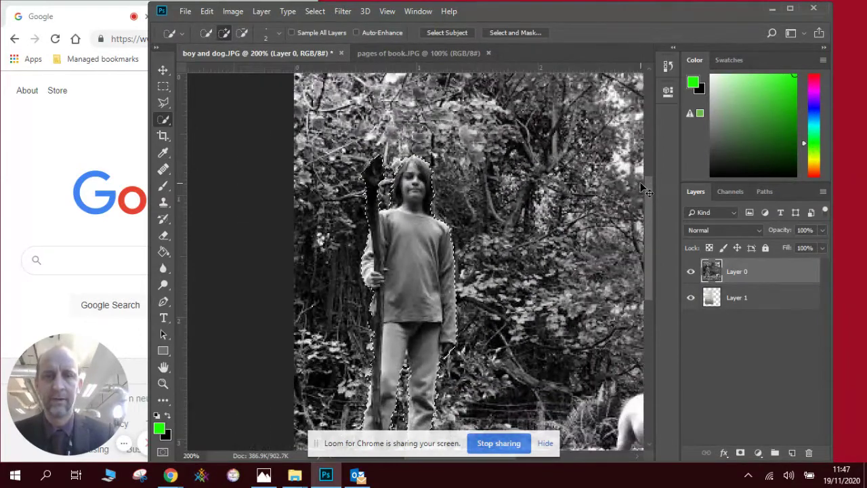
key(ctrl+minus)
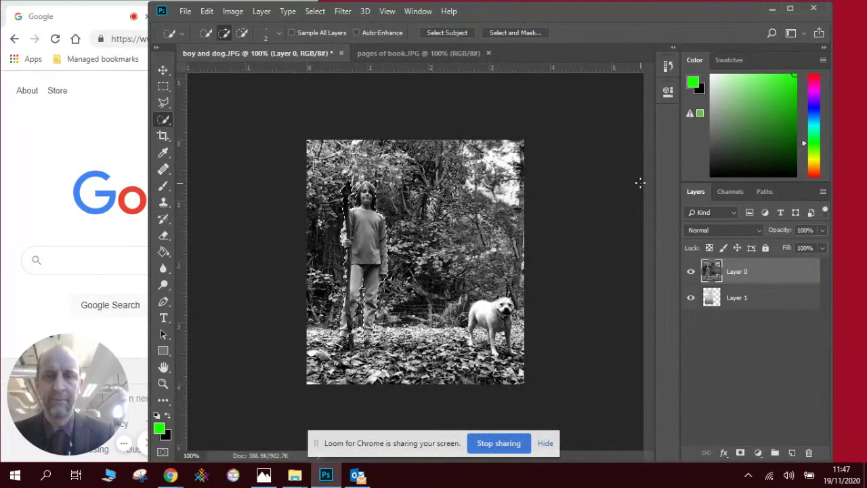
key(Delete)
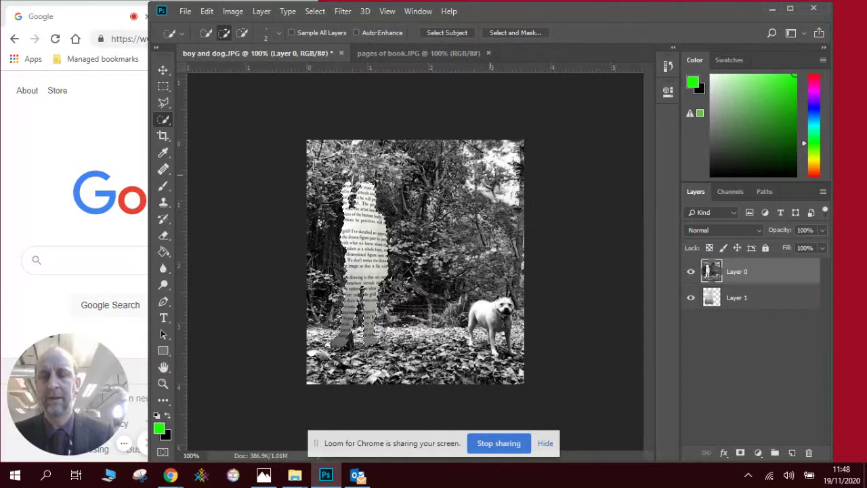
key(ctrl+d)
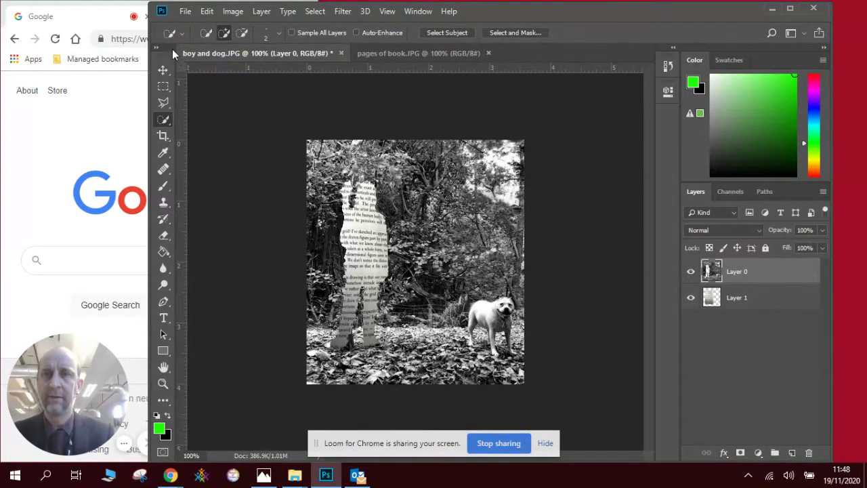
With the Move tool, shift the Layer 1 book pages left, then reselect Layer 1
click(162, 70)
click(381, 254)
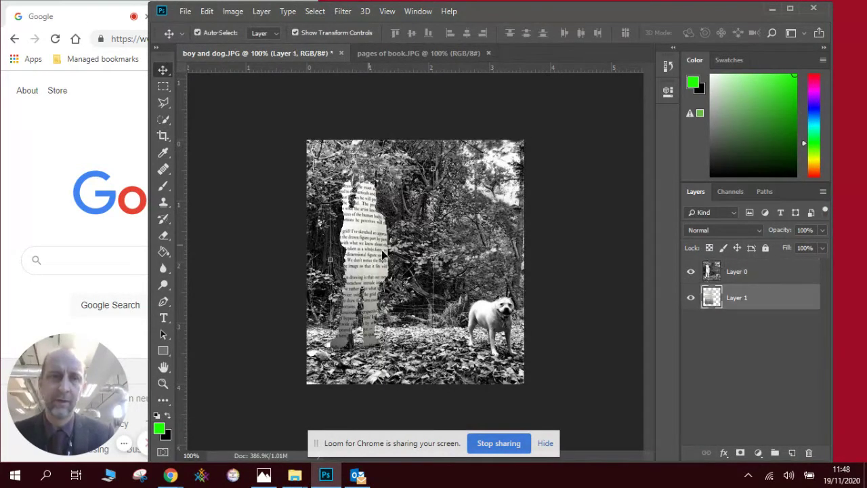
mouse_move(364, 236)
mouse_down()
mouse_move(345, 224)
mouse_move(343, 243)
mouse_move(355, 231)
mouse_move(353, 237)
mouse_move(345, 230)
mouse_move(359, 251)
mouse_move(349, 251)
mouse_move(380, 257)
mouse_move(359, 223)
mouse_up()
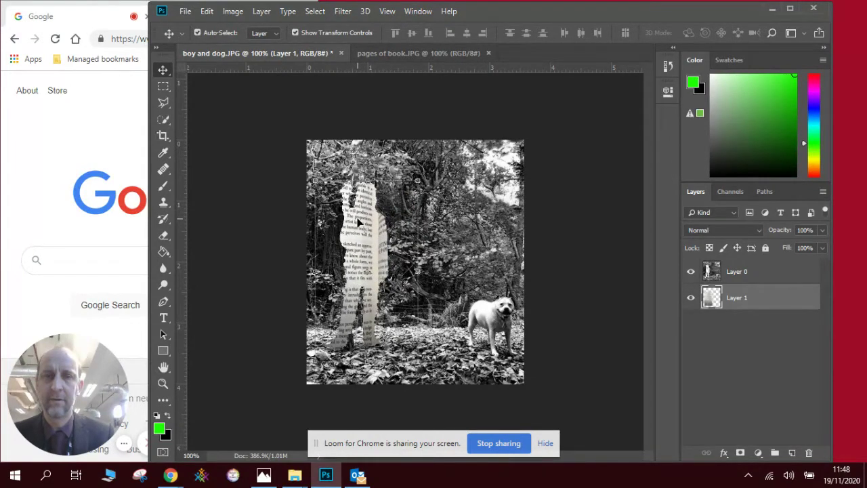
click(462, 240)
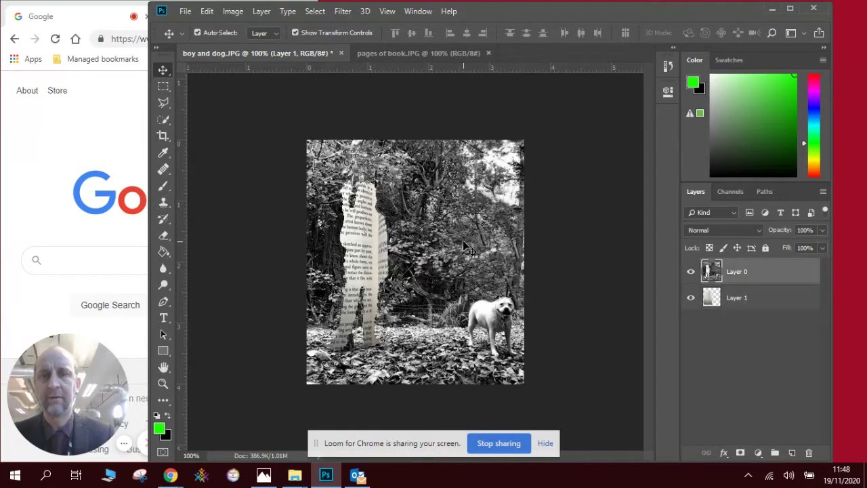
click(550, 240)
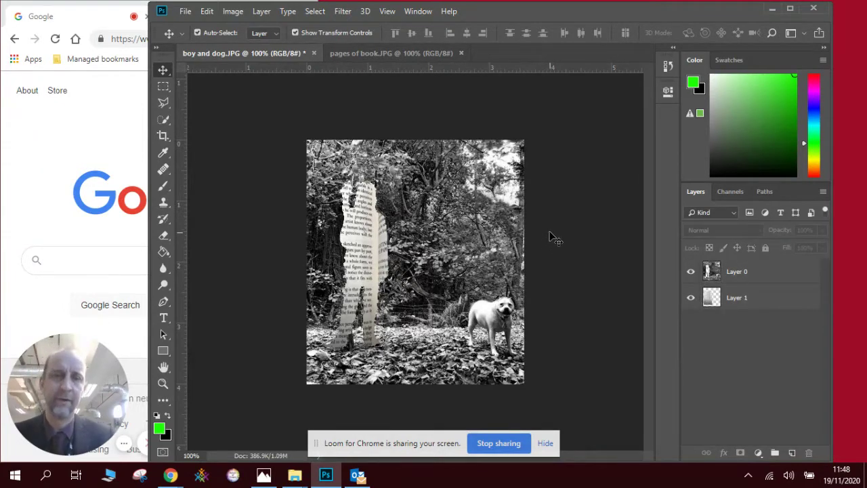
click(744, 293)
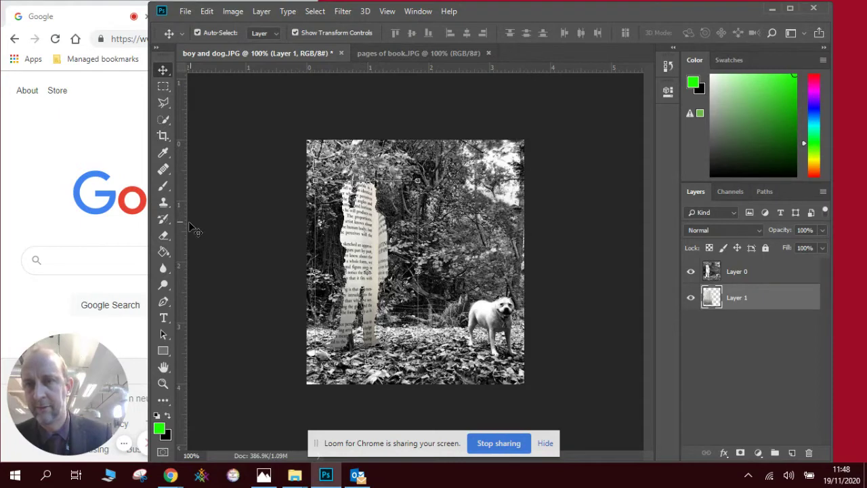
Burn the silhouette's left edge darker, first with Highlights range, then with Midtones
click(164, 271)
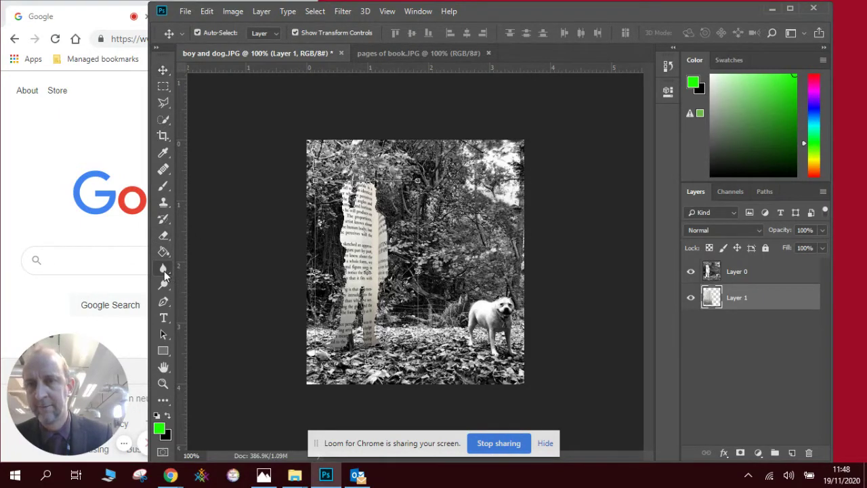
click(184, 270)
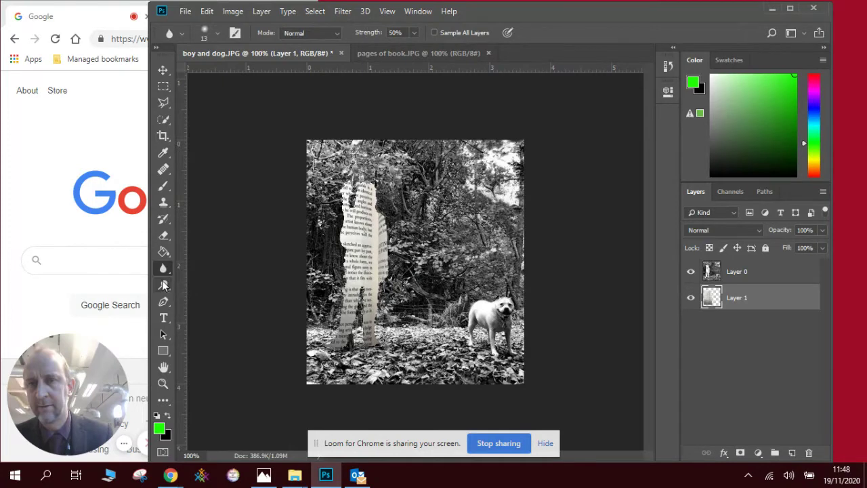
click(164, 285)
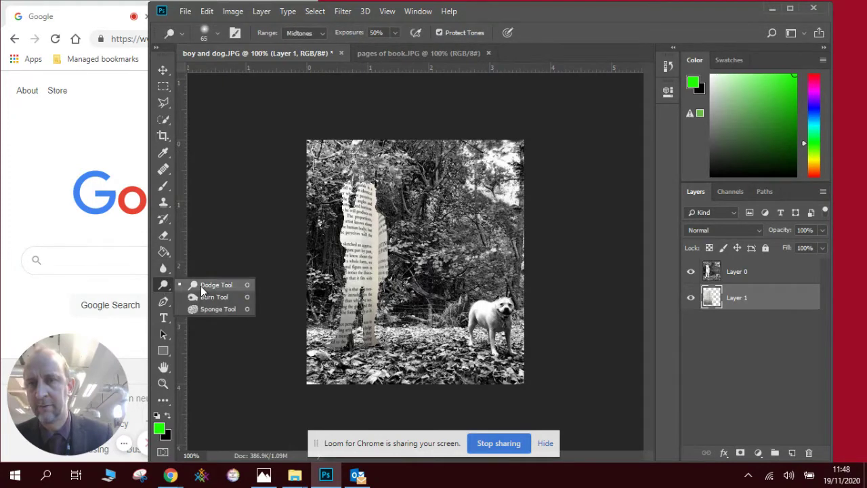
click(214, 298)
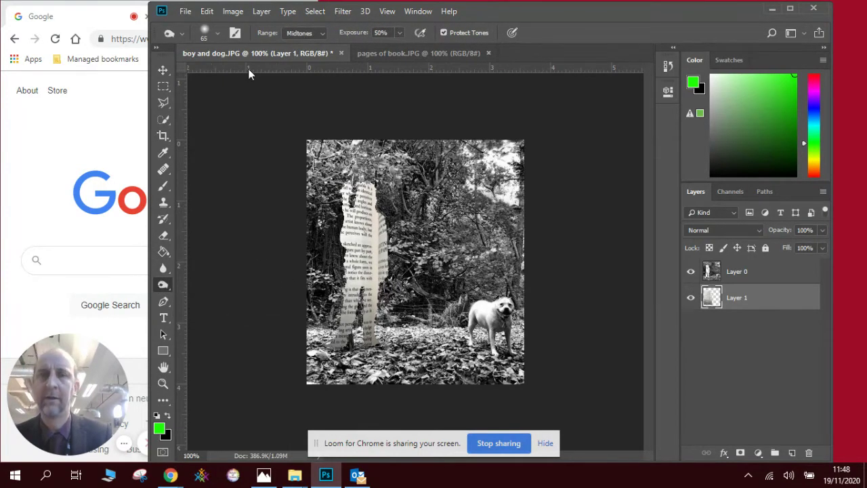
click(319, 33)
click(314, 65)
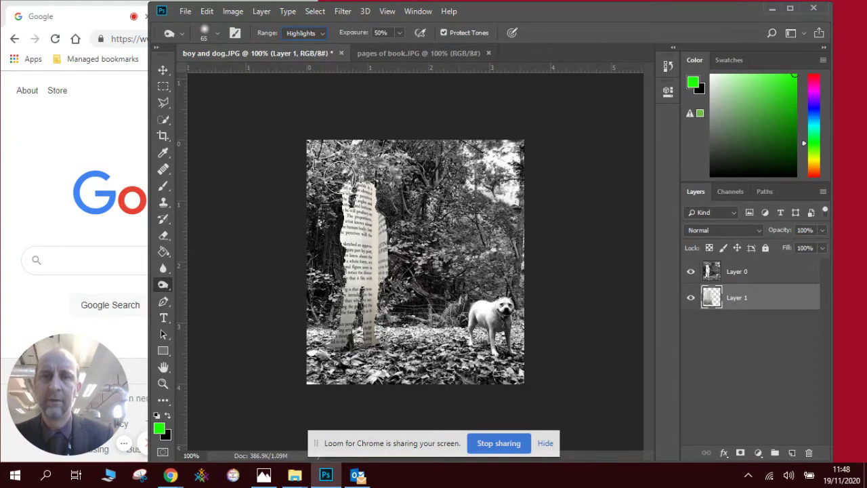
mouse_move(337, 203)
mouse_down()
mouse_move(330, 244)
mouse_move(340, 295)
mouse_move(331, 333)
mouse_move(337, 179)
mouse_up()
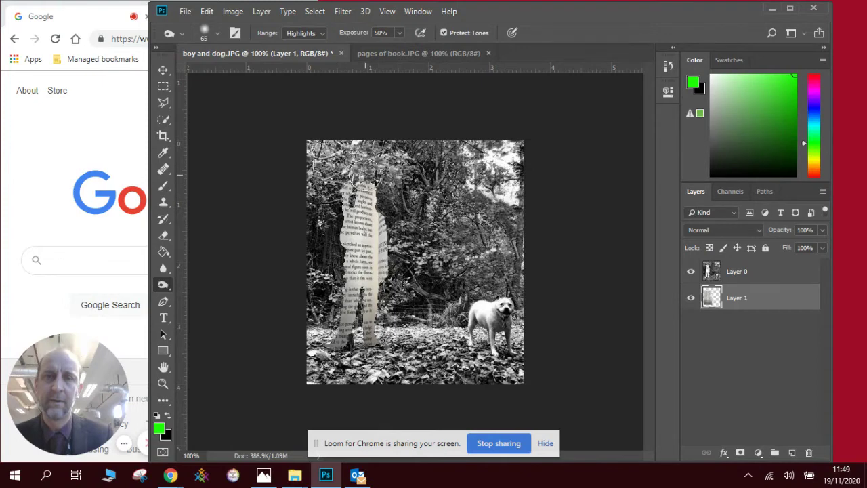
click(324, 34)
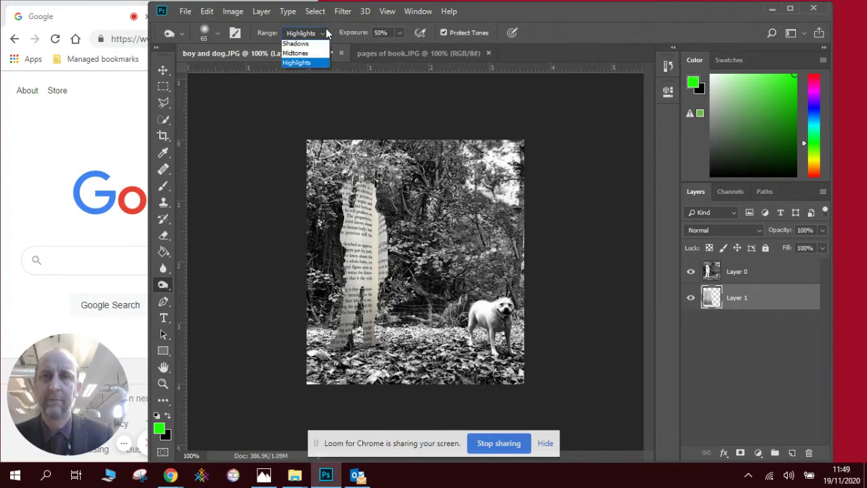
click(299, 53)
mouse_move(349, 215)
mouse_down()
mouse_move(336, 249)
mouse_move(336, 240)
mouse_move(335, 336)
mouse_up()
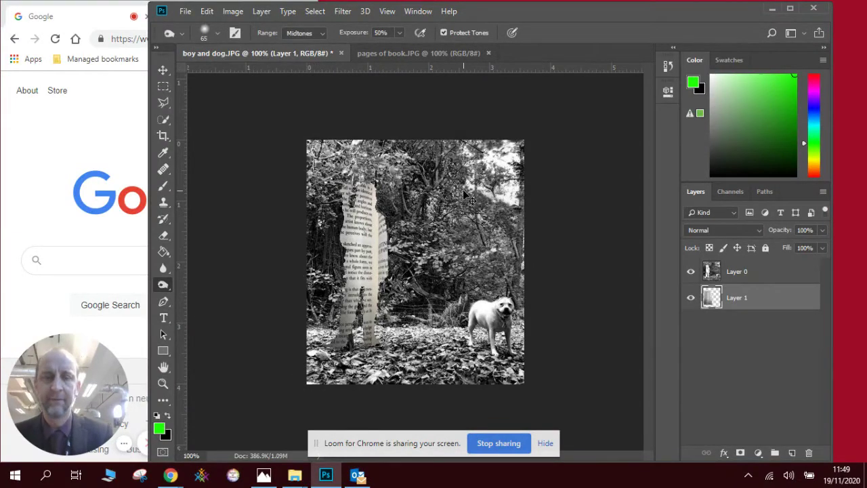
Burn the book figure's left edge using the Shadows range at 50% exposure, then bring Chrome forward
key(ctrl+plus)
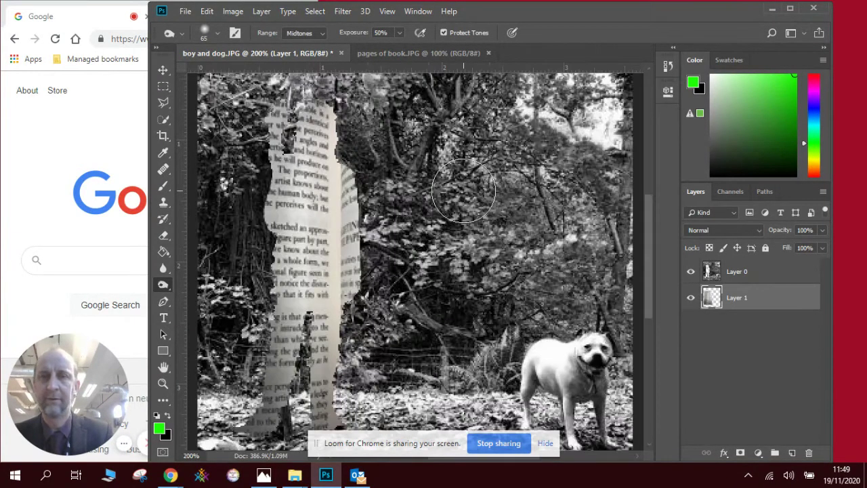
click(315, 33)
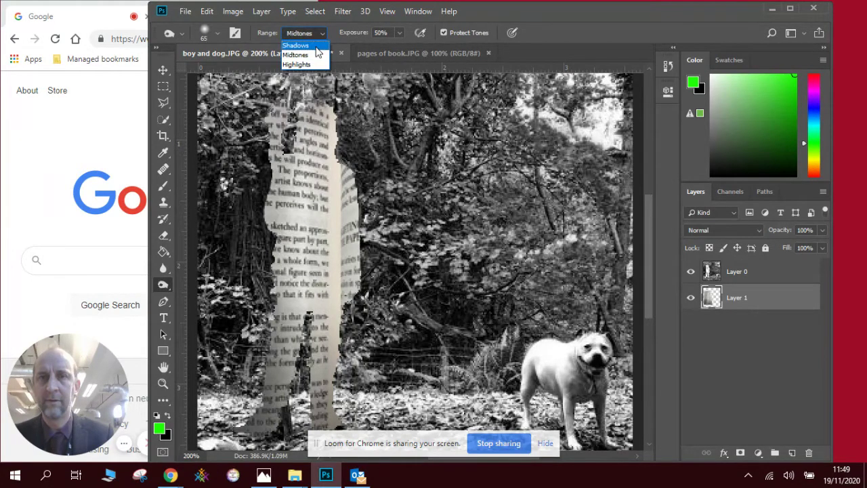
click(298, 46)
mouse_move(258, 139)
mouse_down()
mouse_move(255, 294)
mouse_move(244, 265)
mouse_move(250, 379)
mouse_up()
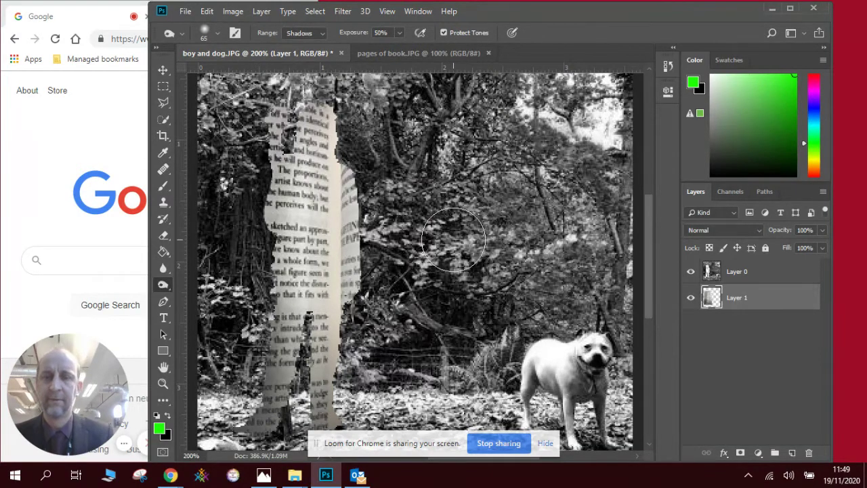
key(ctrl+minus)
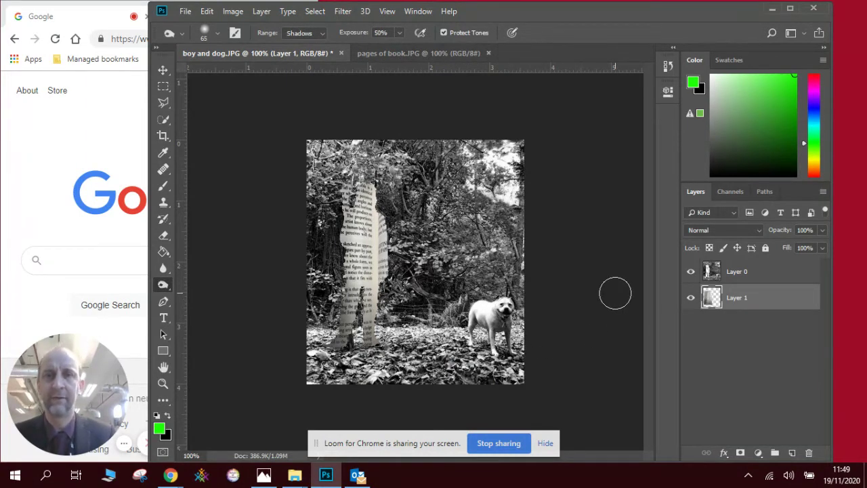
click(46, 200)
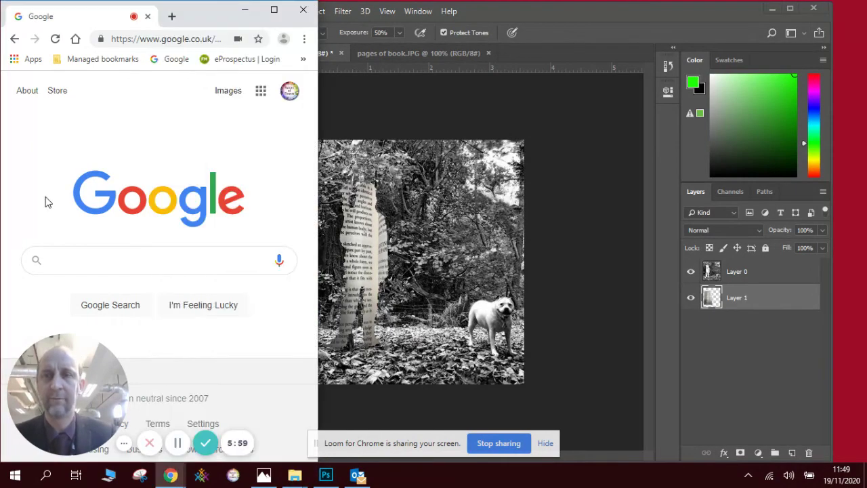